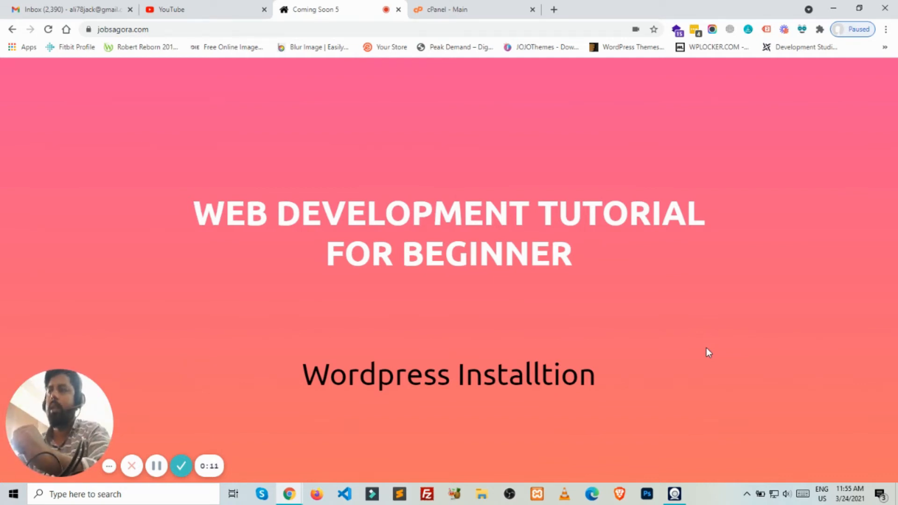
Check the site's Coming Soon page and its address, then return to the cPanel dashboard.
left_click(447, 9)
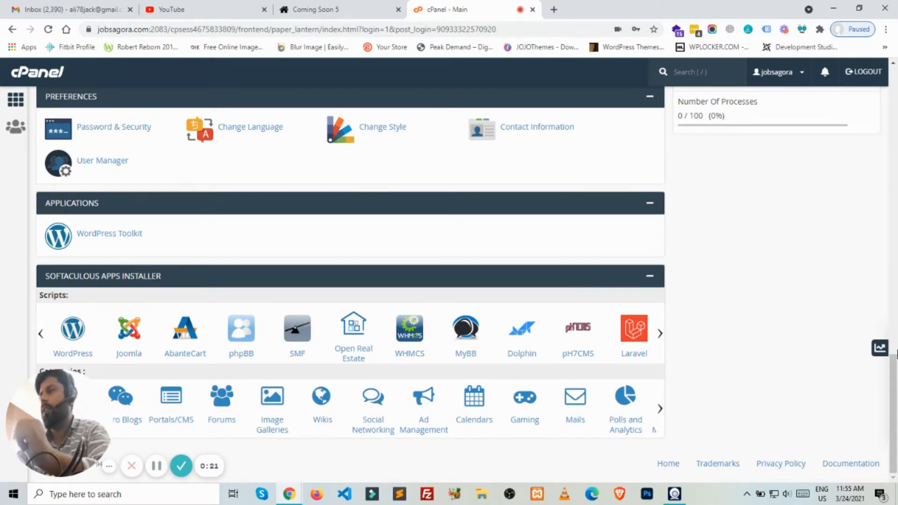
left_click_drag(893, 418, 897, 120)
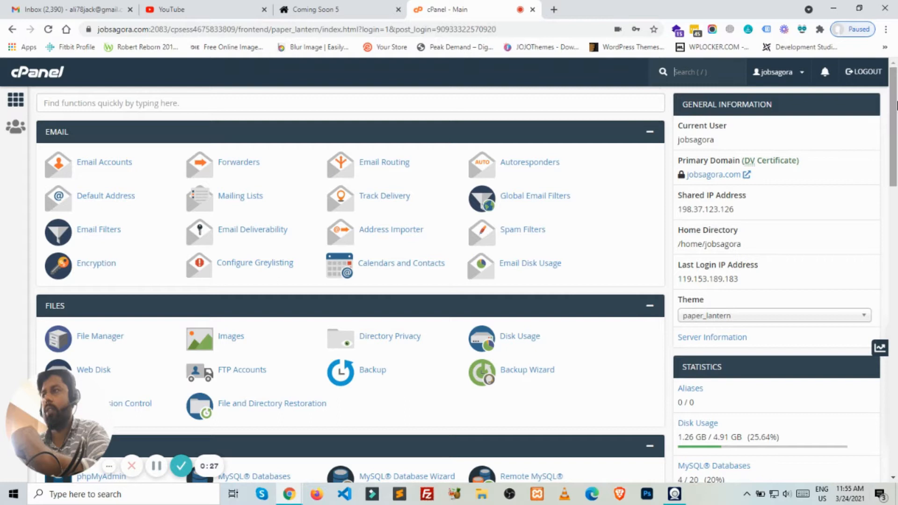
left_click(346, 9)
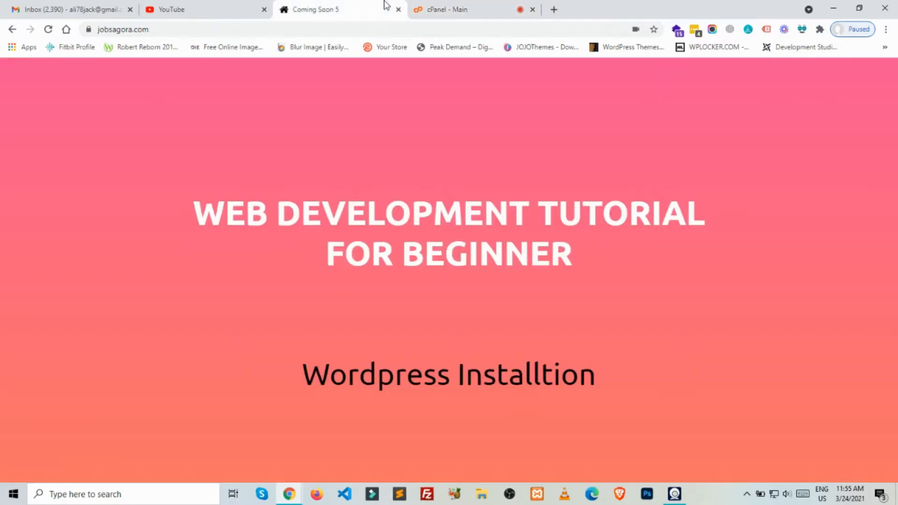
left_click(178, 29)
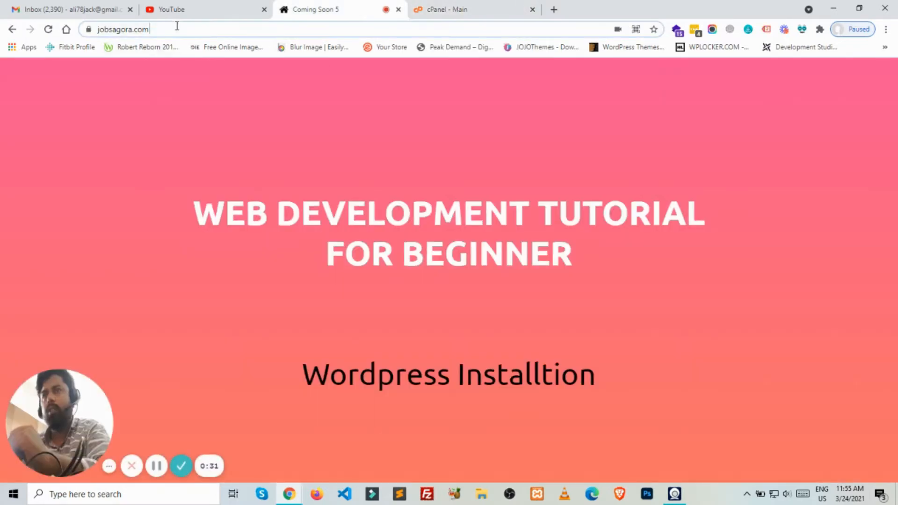
left_click(202, 29)
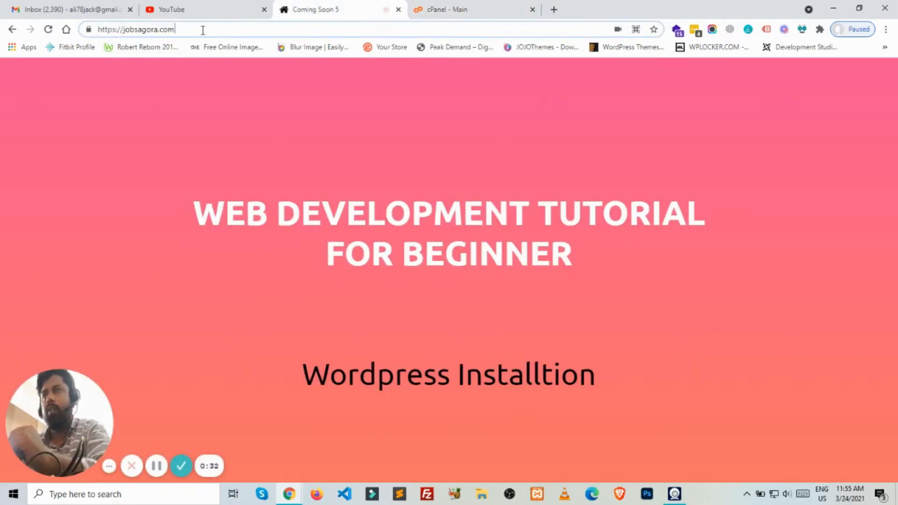
left_click(459, 6)
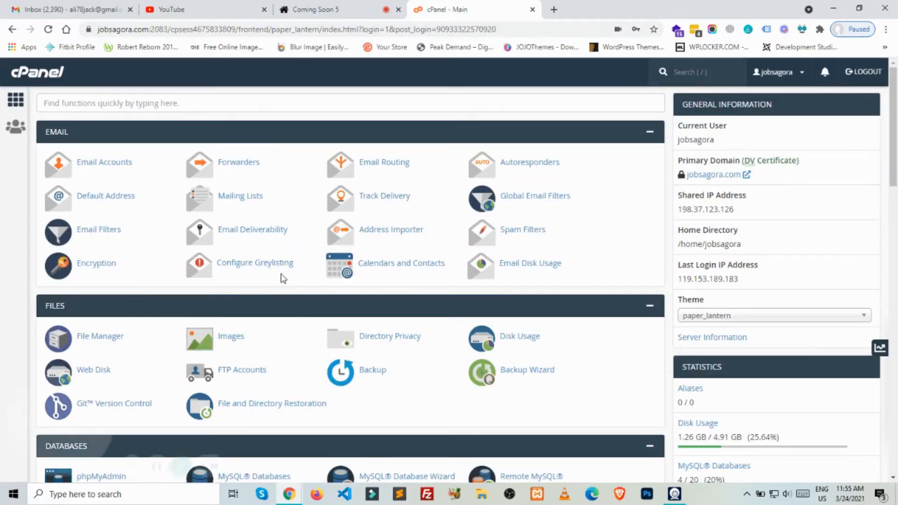
Scroll down to Softaculous Apps Installer and open the WordPress script page.
scroll(282, 279, "down", 3)
scroll(282, 279, "down", 8)
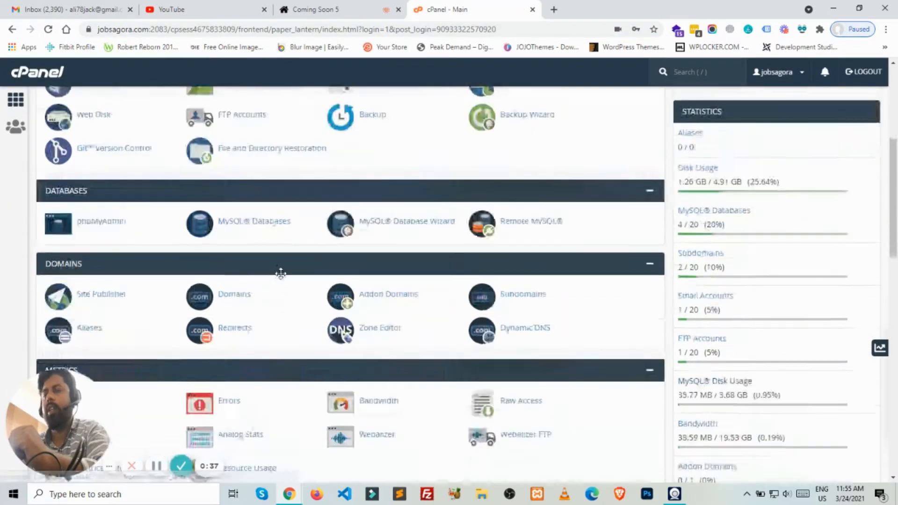
scroll(282, 279, "down", 10)
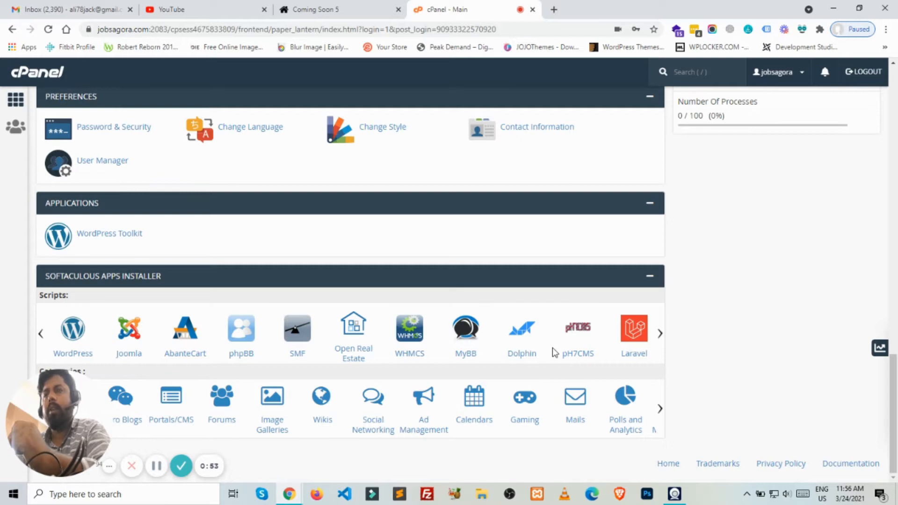
left_click(72, 335)
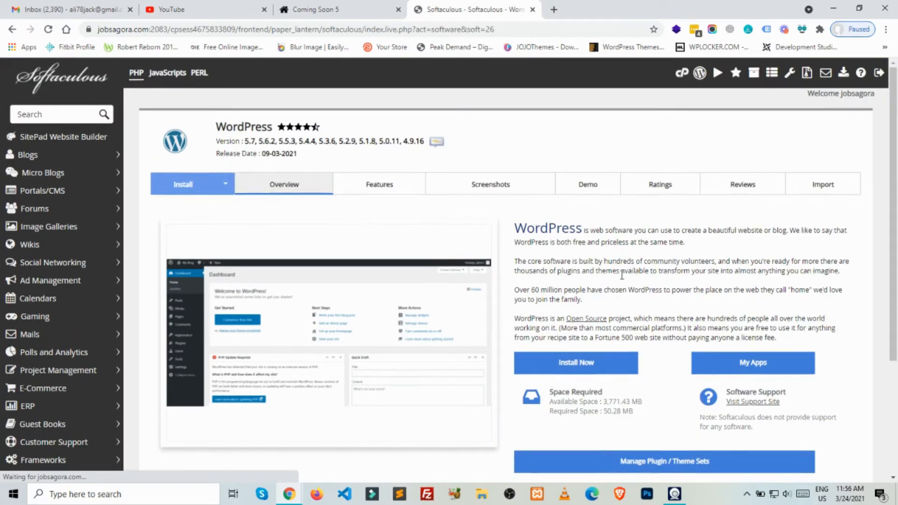
scroll(623, 280, "down", 6)
scroll(623, 279, "up", 6)
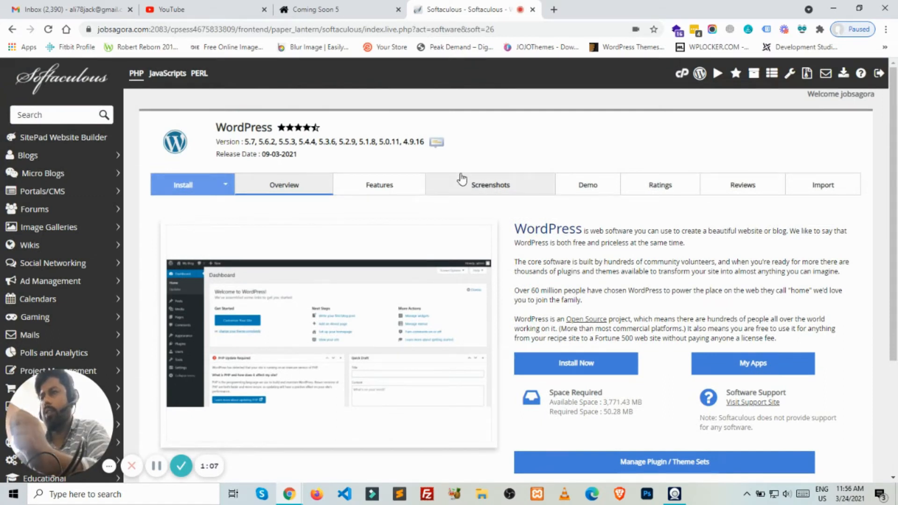
left_click(592, 186)
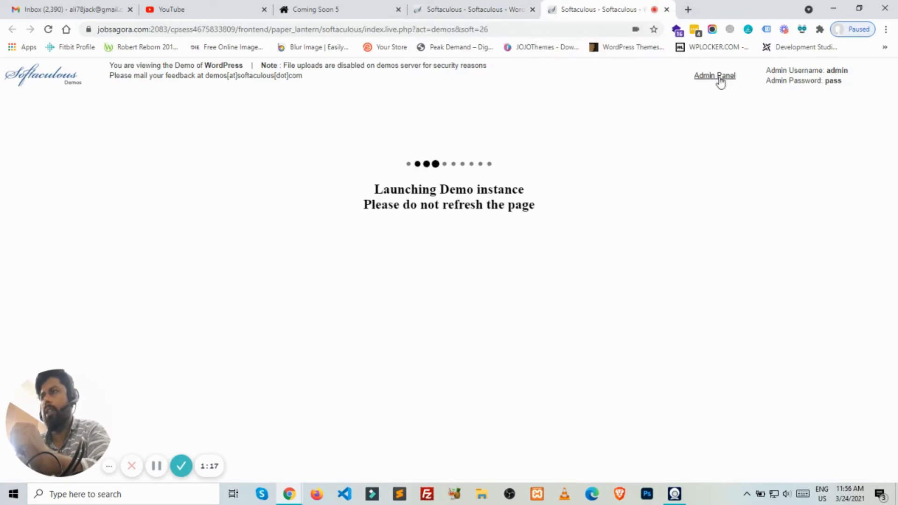
left_click(667, 9)
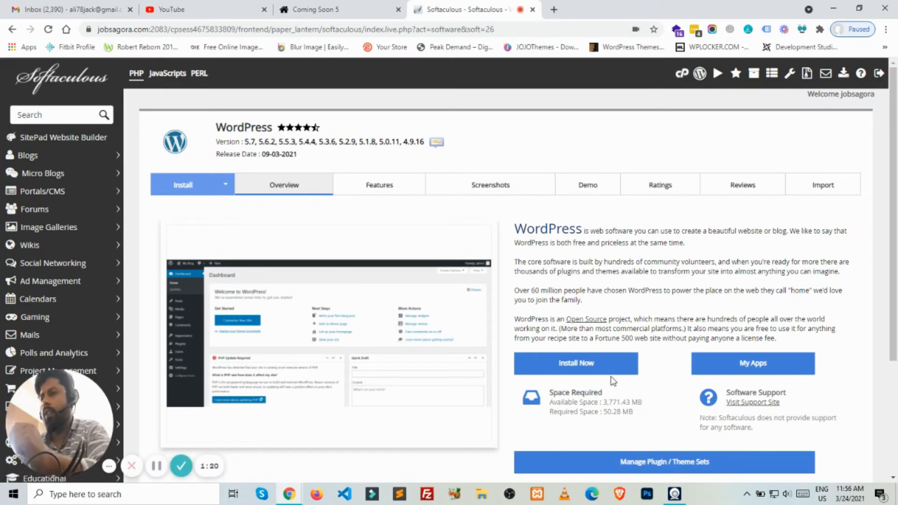
Open the WordPress install form and keep version 5.7.
left_click(604, 364)
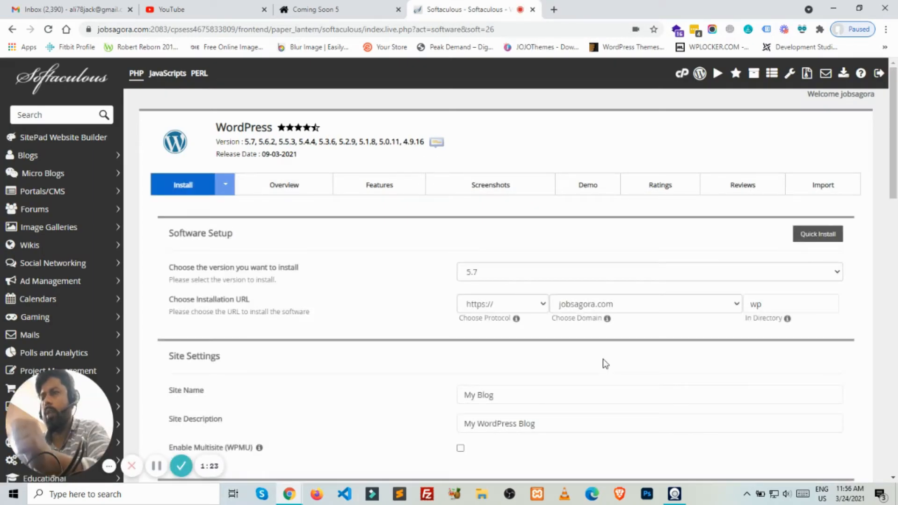
left_click(534, 266)
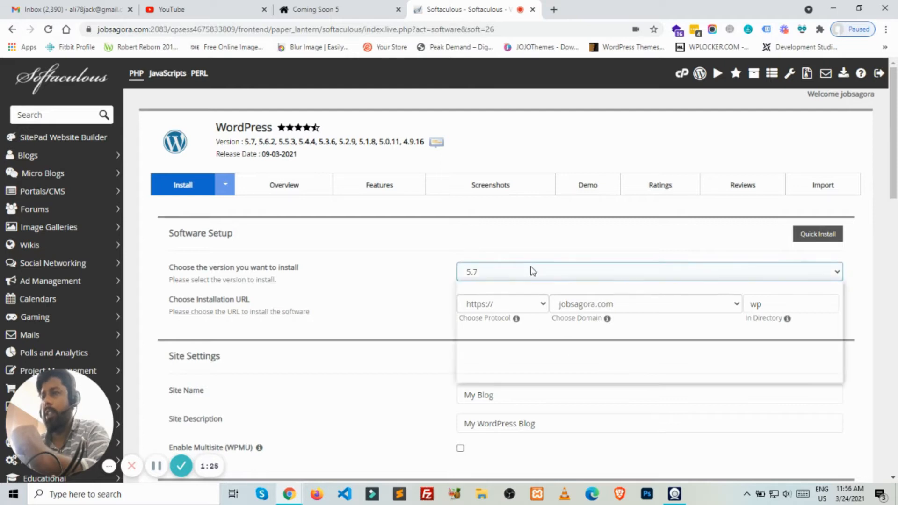
left_click(533, 272)
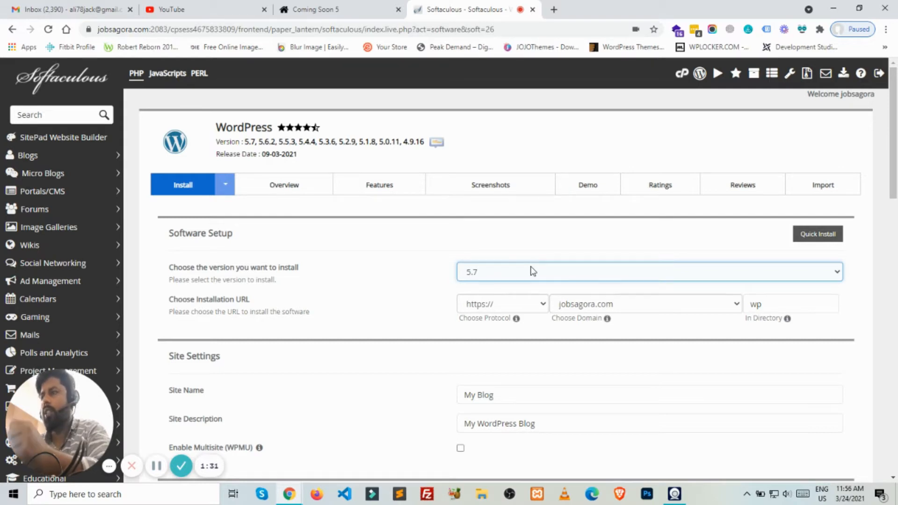
Clear the default 'wp' install directory so WordPress goes in the domain root.
left_click(780, 306)
left_click(779, 308)
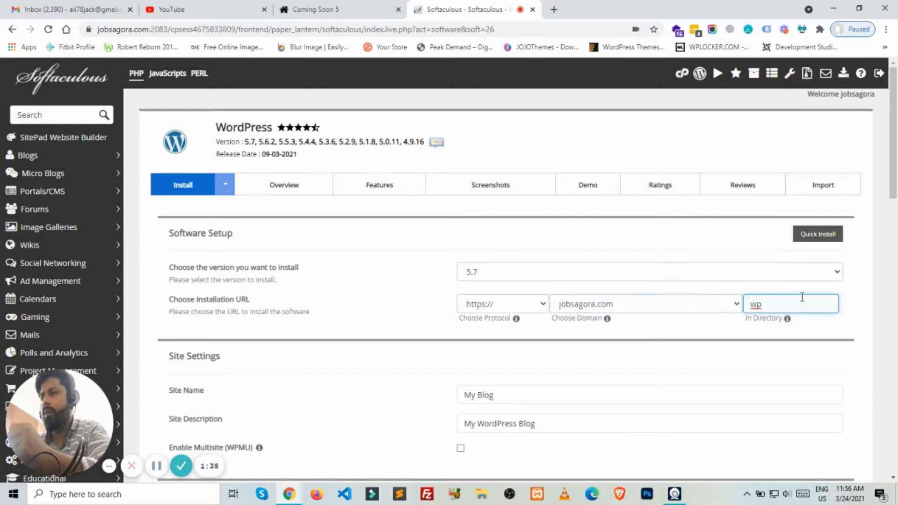
key("ctrl+a")
key("BackSpace")
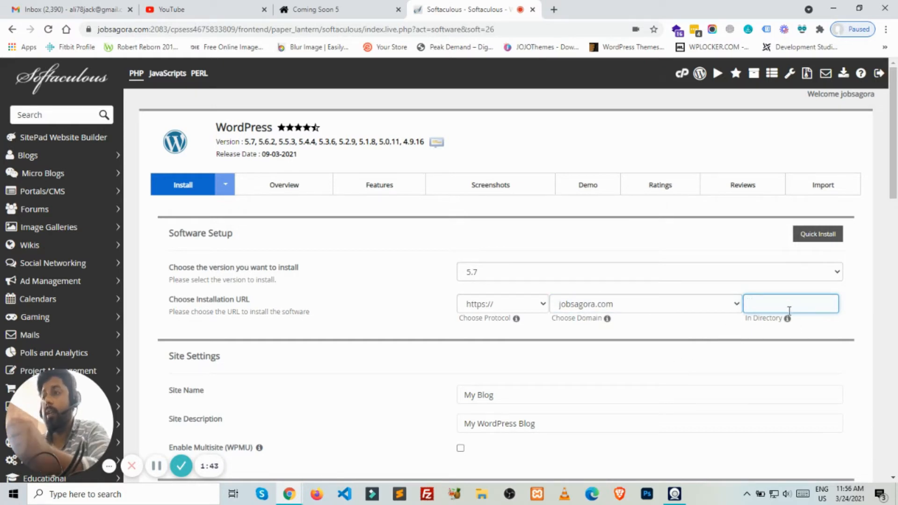
left_click(346, 9)
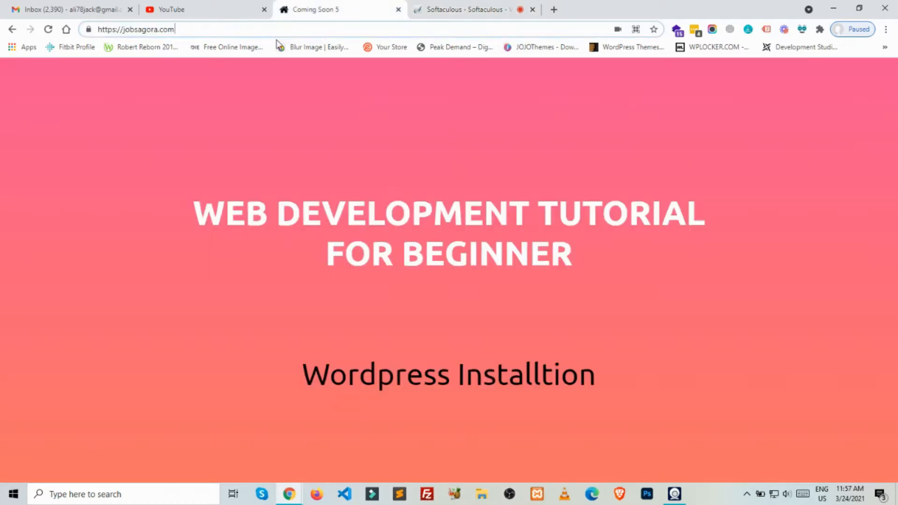
left_click(249, 31)
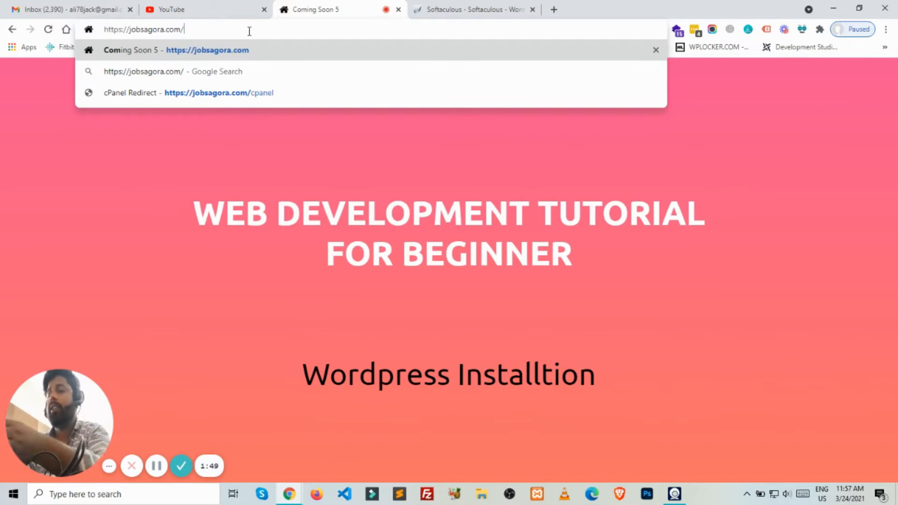
type("neww")
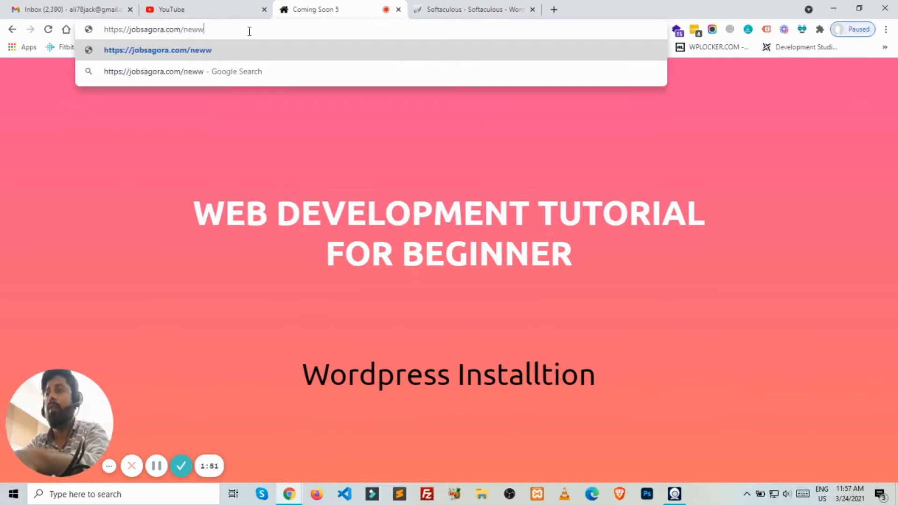
type("ordpress")
key("BackSpace")
key("BackSpace")
key("BackSpace")
key("BackSpace")
key("BackSpace")
key("BackSpace")
key("BackSpace")
key("BackSpace")
key("BackSpace")
key("BackSpace")
key("BackSpace")
key("BackSpace")
key("BackSpace")
key("BackSpace")
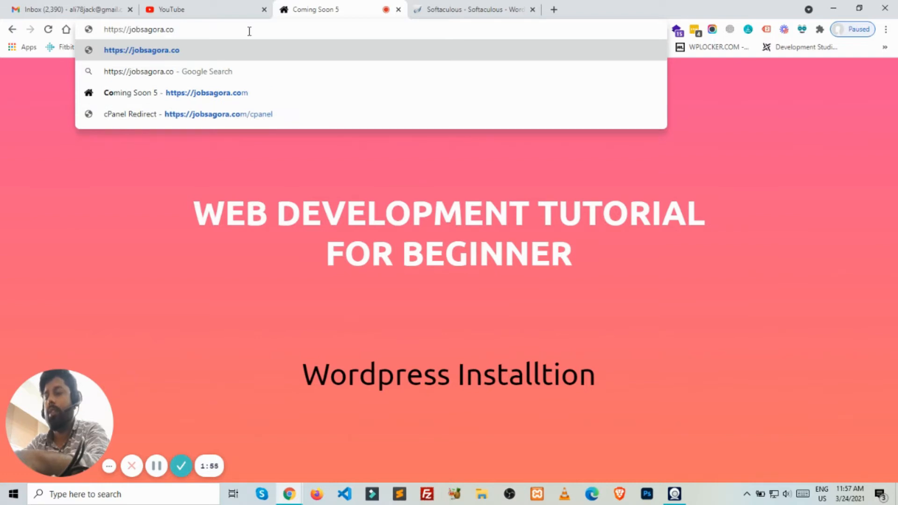
type("m/hotel")
key("BackSpace")
key("BackSpace")
key("BackSpace")
key("BackSpace")
key("BackSpace")
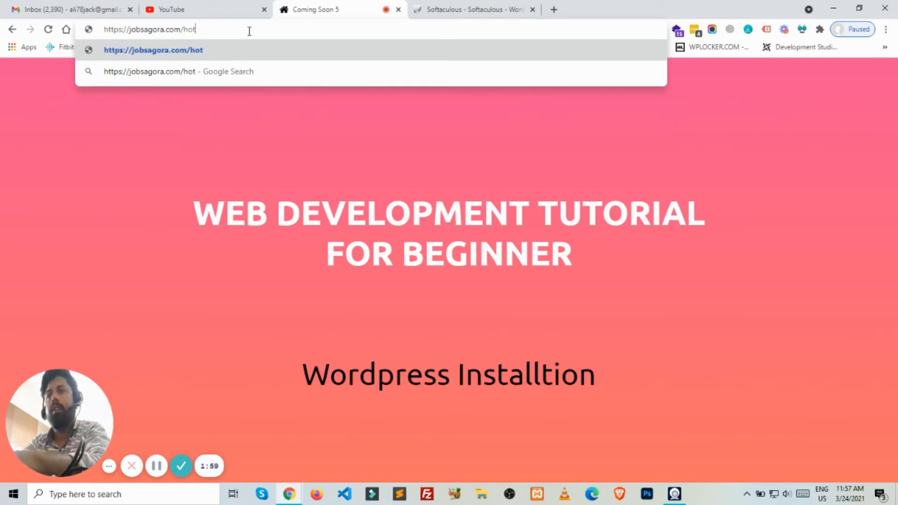
type("docto")
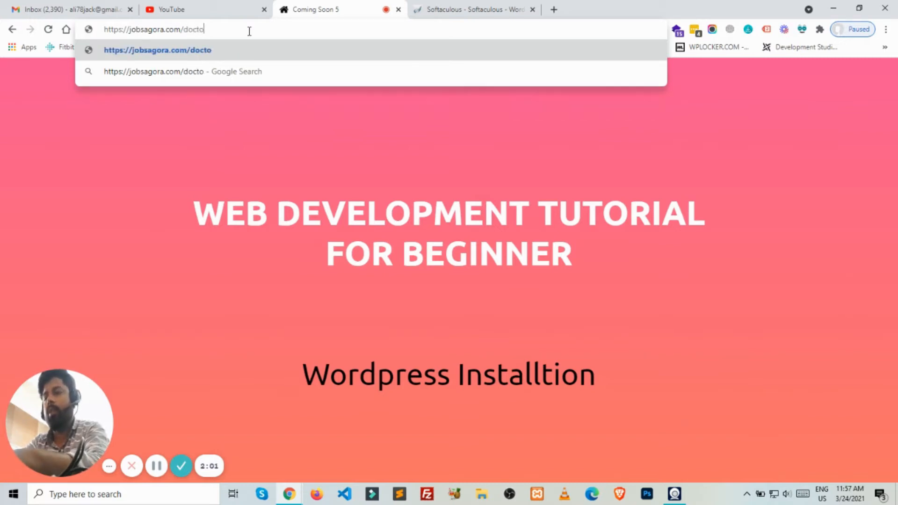
key("BackSpace")
key("BackSpace")
key("BackSpace")
type("student")
key("BackSpace")
key("BackSpace")
key("BackSpace")
key("BackSpace")
key("BackSpace")
key("BackSpace")
key("BackSpace")
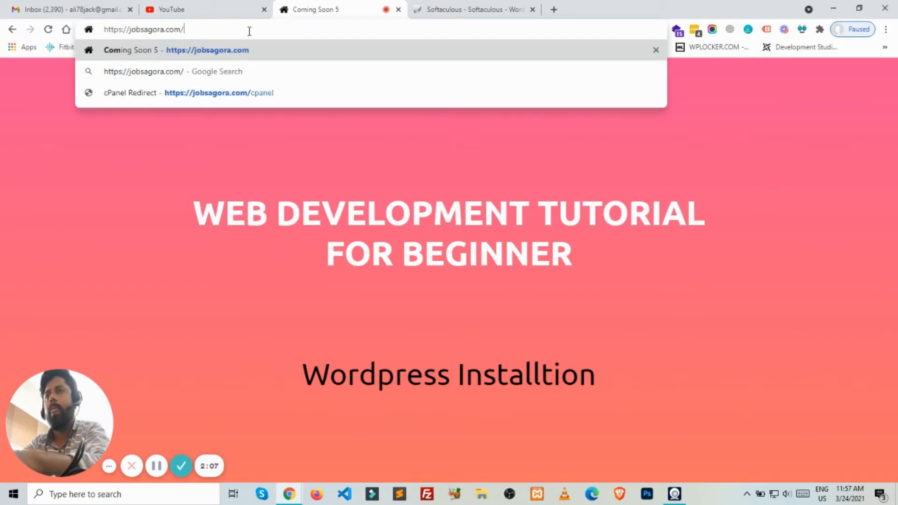
left_click(497, 5)
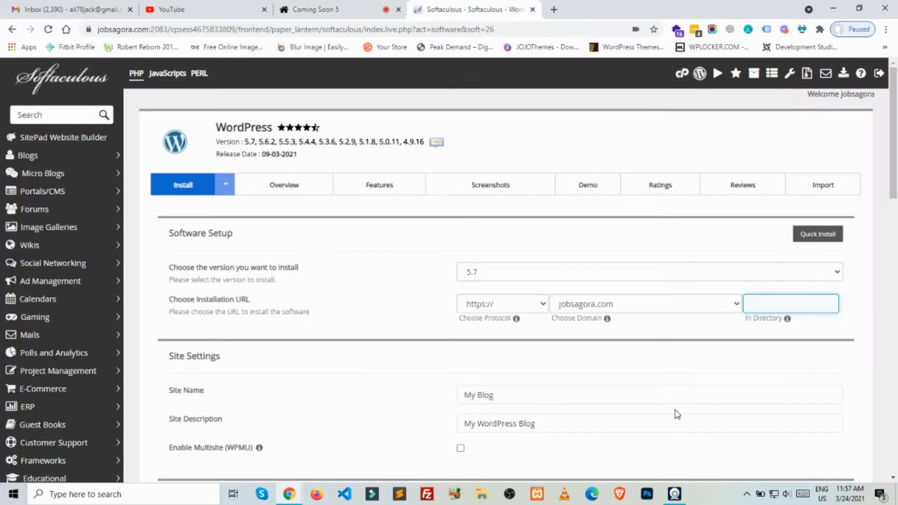
left_click(313, 10)
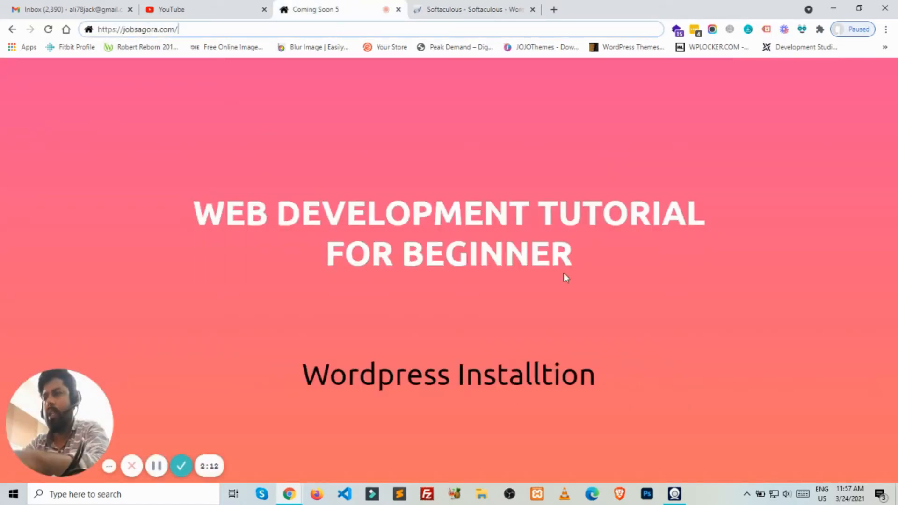
Back on the install form, replace the site name with 'bygbirds'.
left_click(481, 6)
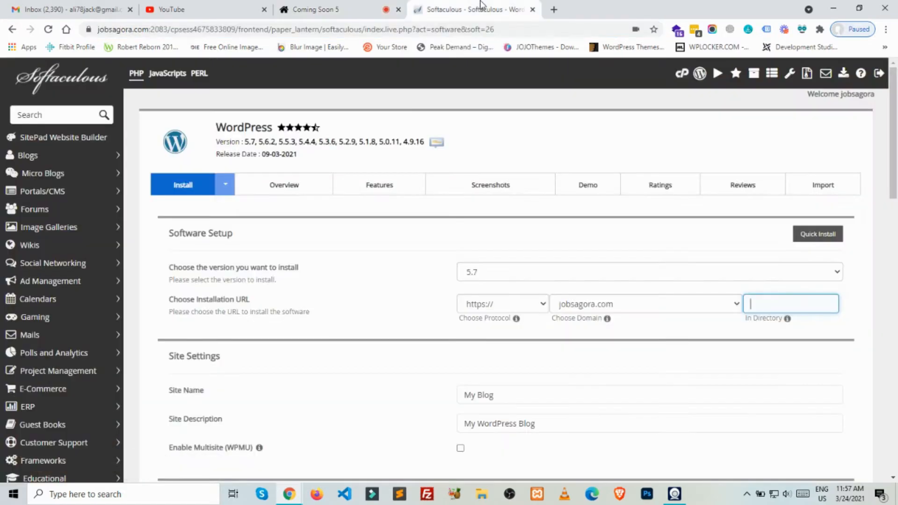
scroll(454, 406, "down", 4)
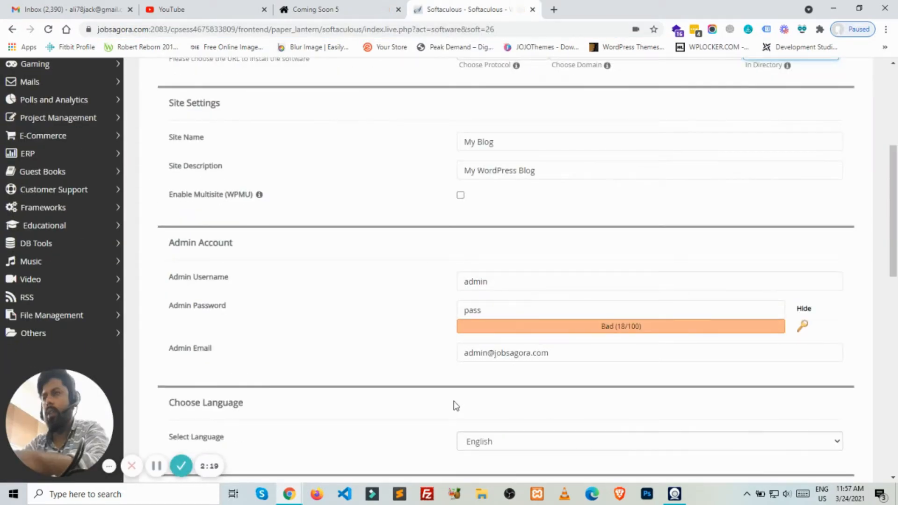
scroll(456, 405, "up", 1)
scroll(524, 143, "up", 1)
left_click_drag(499, 209, 421, 223)
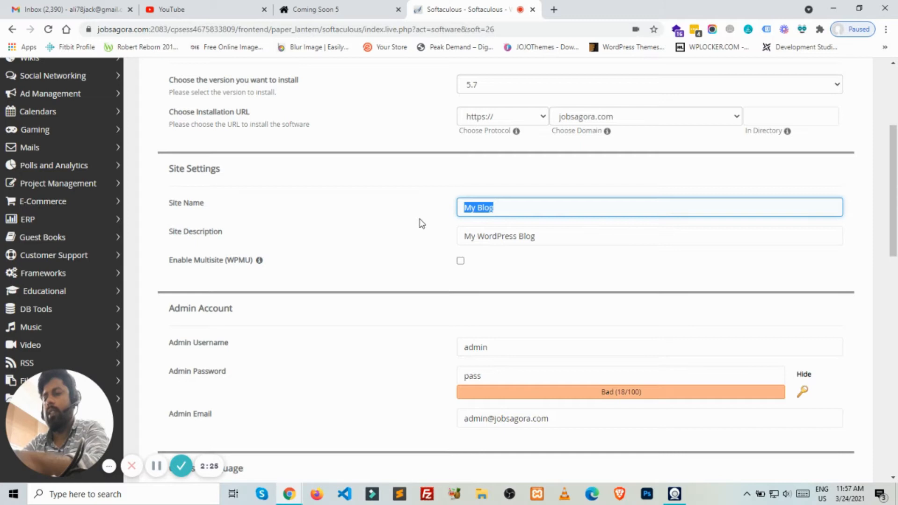
type("bygbirds")
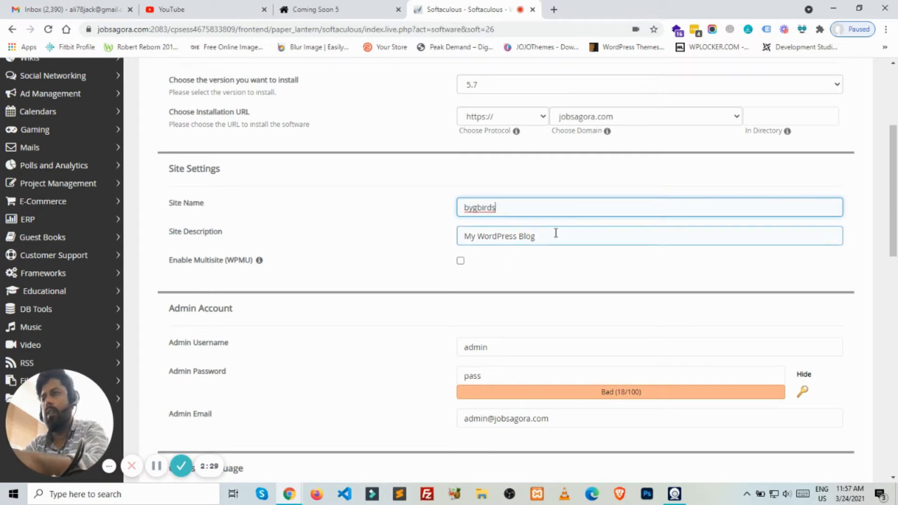
Set the site description to 'webdevelopment tutorial'.
key("Tab")
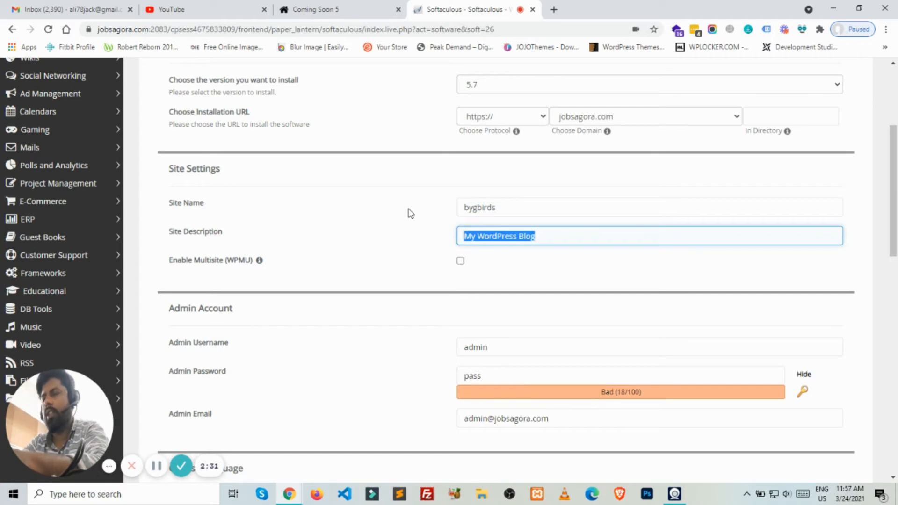
type("b")
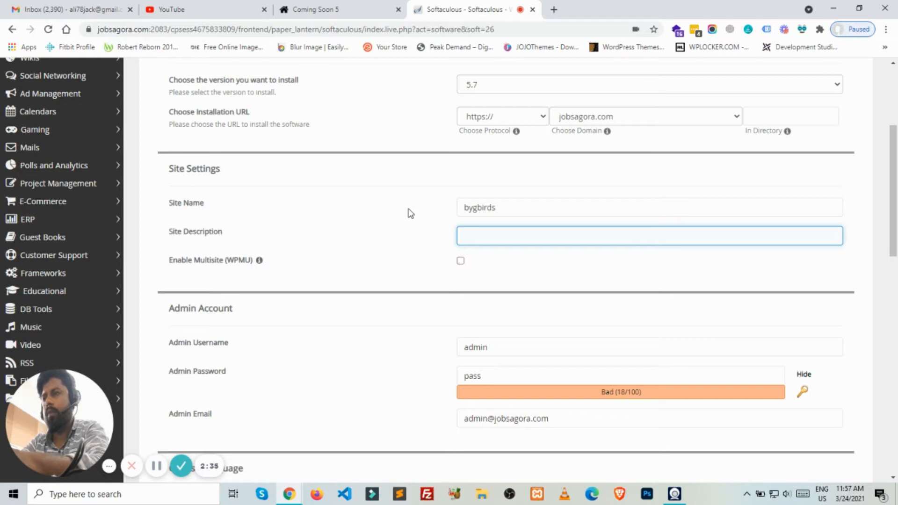
type("we")
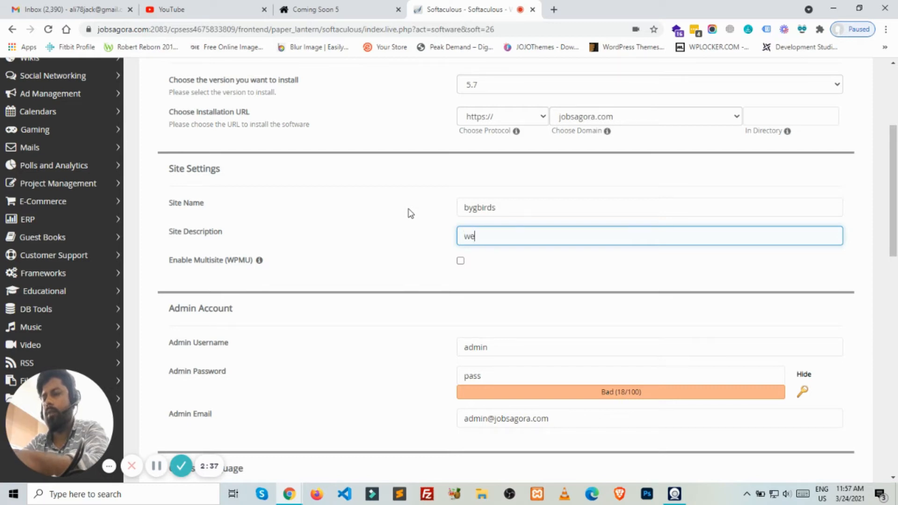
type("bdevelopment")
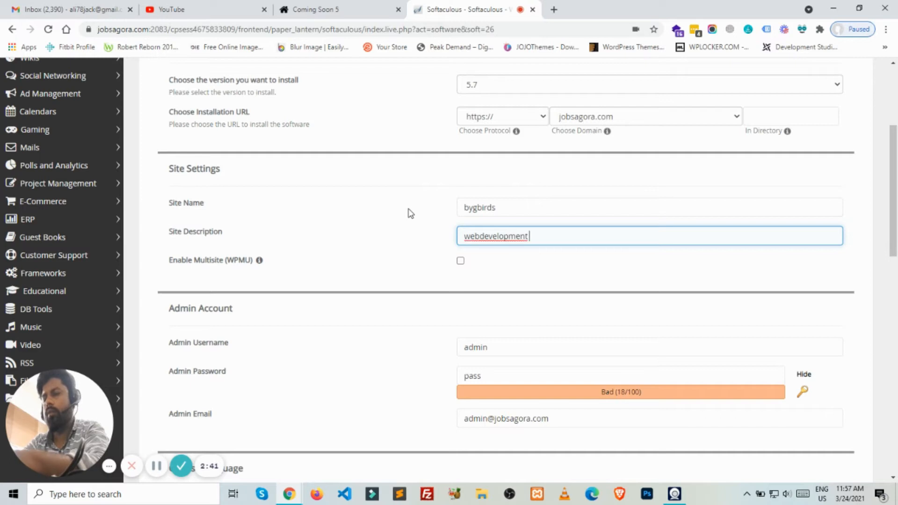
type(" tutorial")
scroll(507, 307, "down", 3)
left_click(508, 301)
scroll(508, 307, "down", 3)
scroll(508, 307, "up", 2)
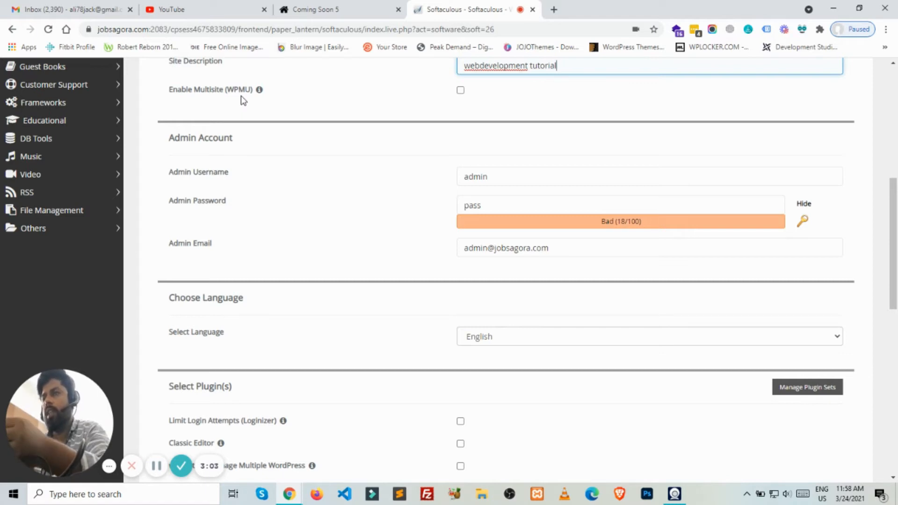
Append extra symbols to the admin password until its strength reads Good (51/100).
left_click(462, 174)
scroll(468, 168, "down", 1)
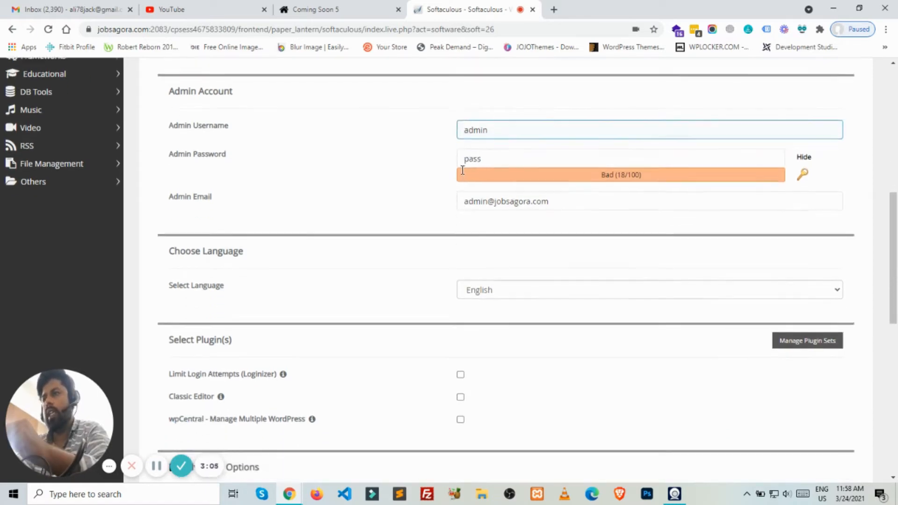
left_click_drag(512, 138, 393, 118)
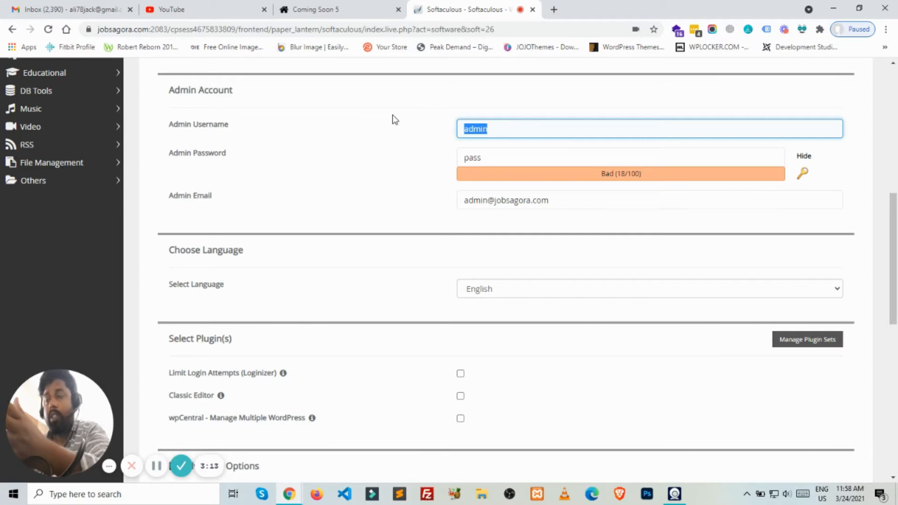
left_click(515, 158)
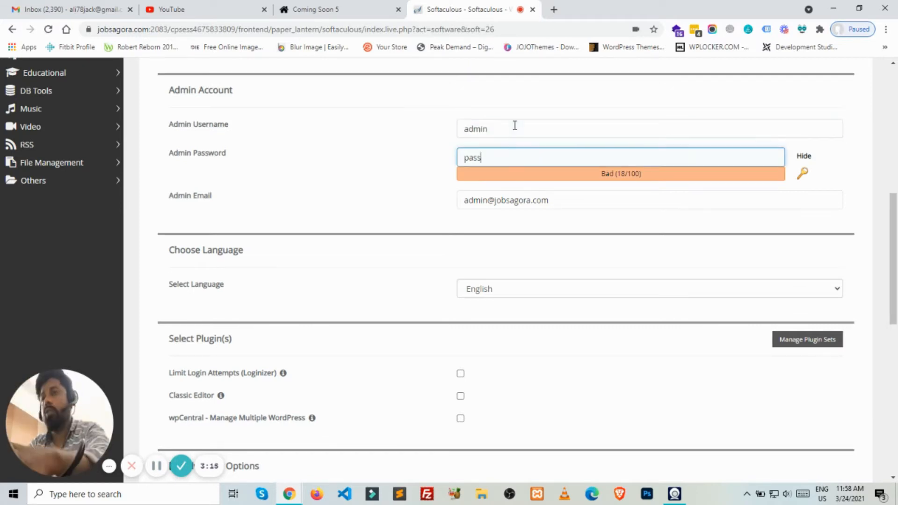
left_click_drag(487, 156, 403, 156)
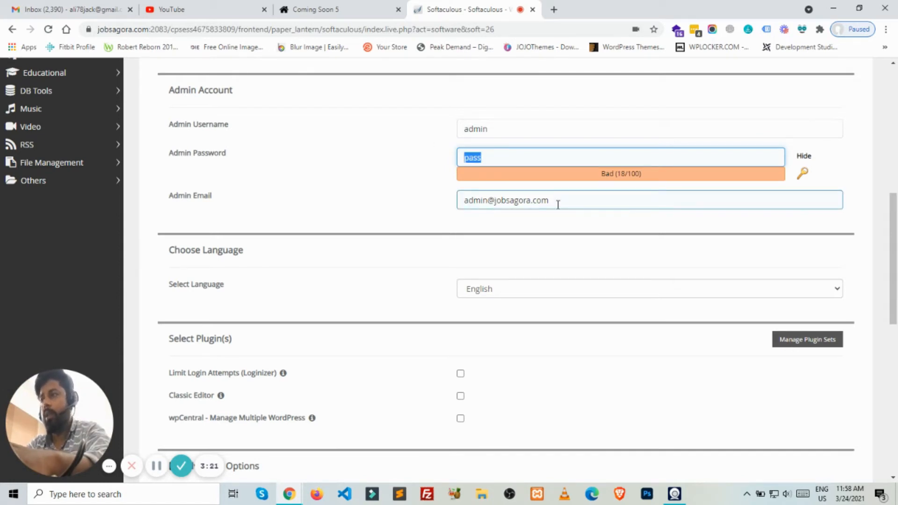
left_click(516, 164)
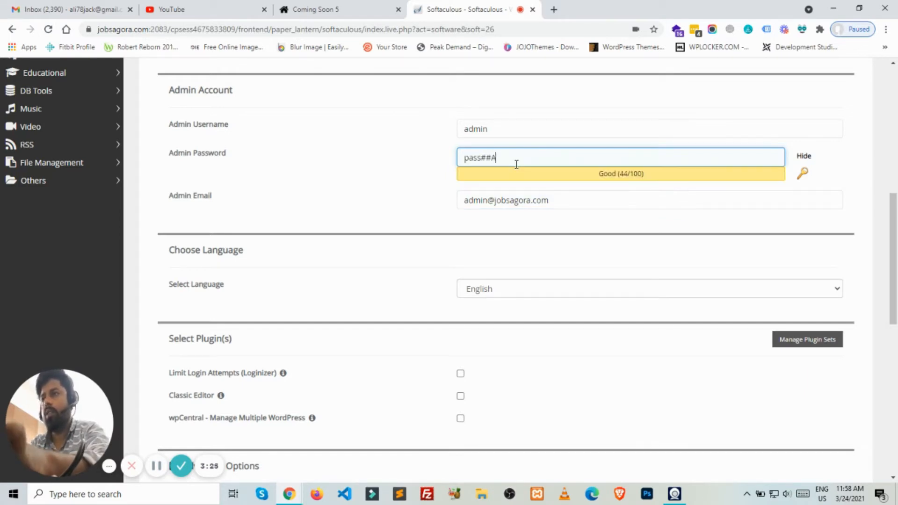
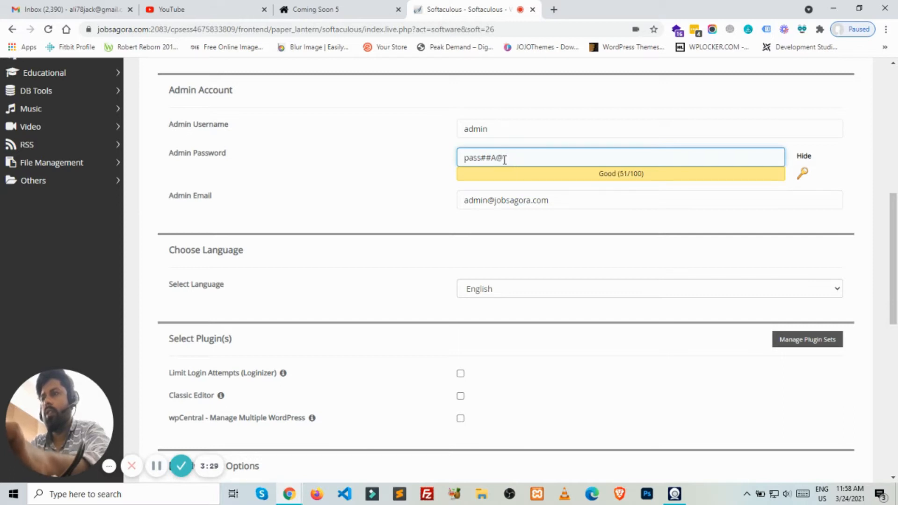
left_click(577, 205)
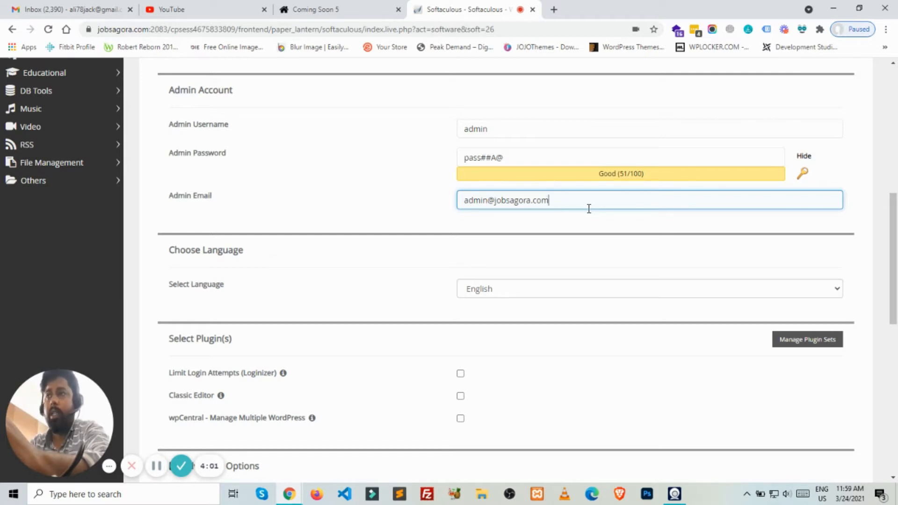
scroll(590, 210, "down", 1)
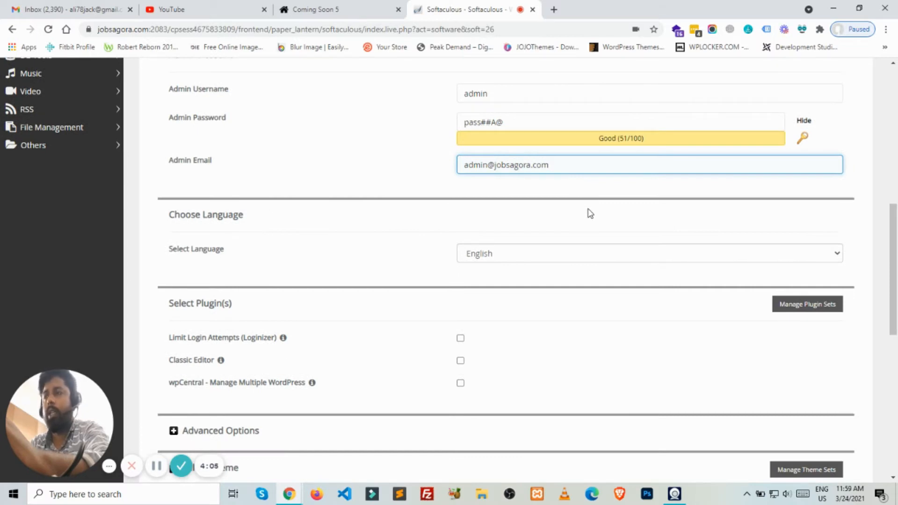
scroll(600, 205, "down", 1)
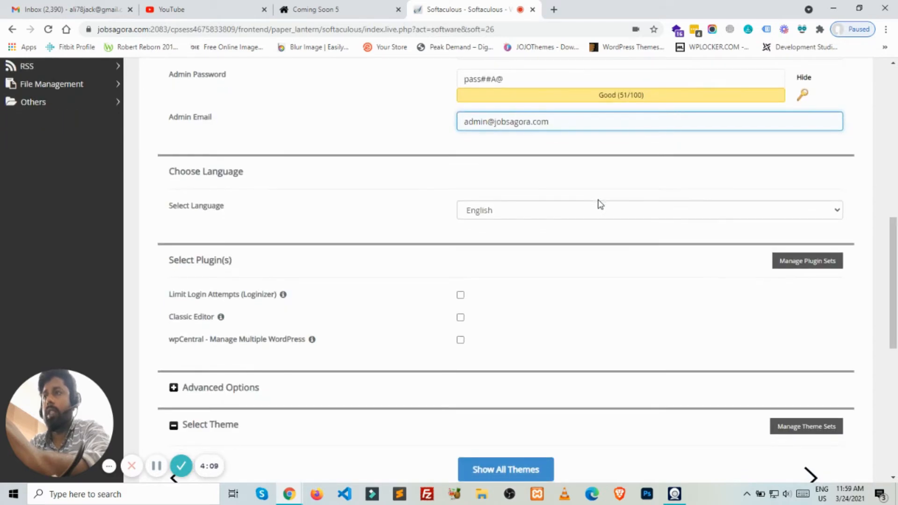
scroll(600, 204, "up", 3)
scroll(600, 205, "down", 9)
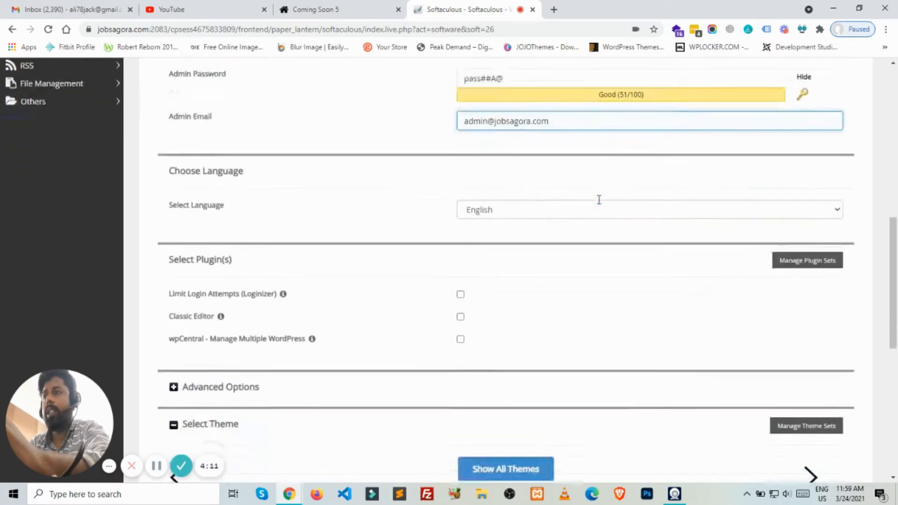
scroll(600, 204, "up", 4)
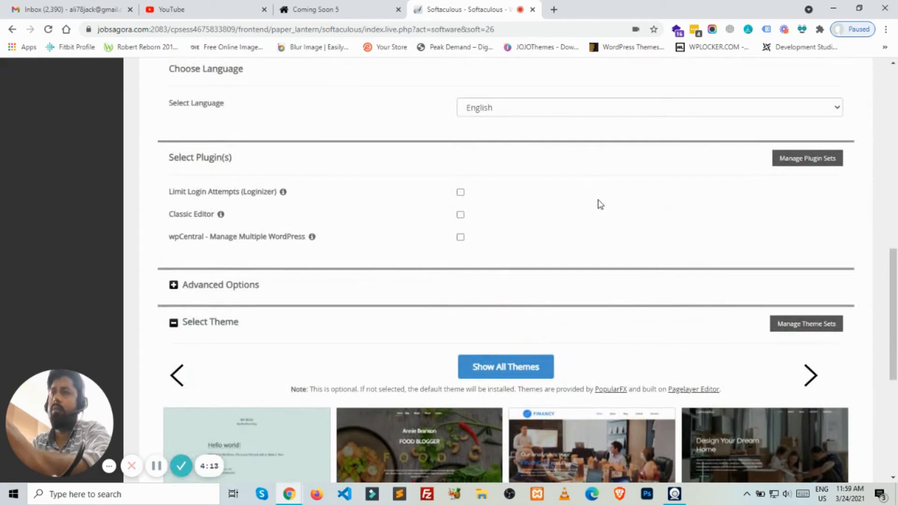
left_click_drag(897, 279, 897, 271)
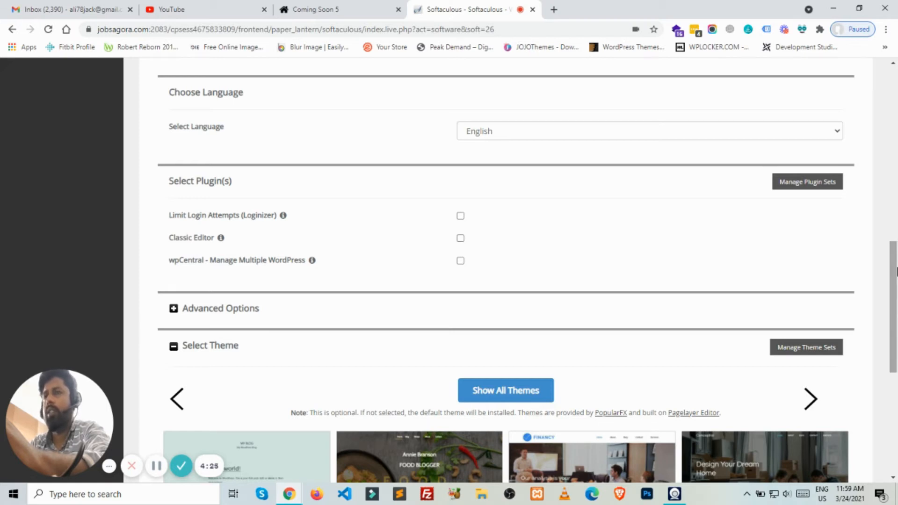
left_click_drag(895, 271, 895, 294)
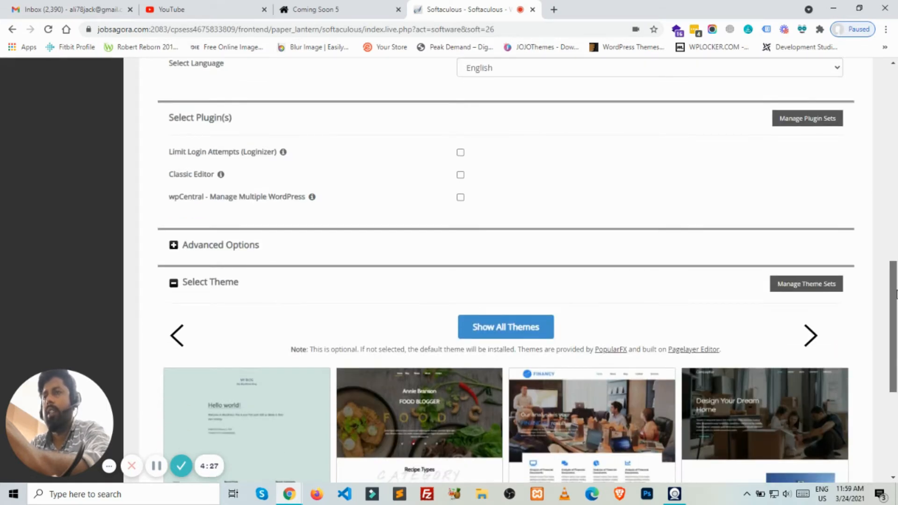
scroll(874, 339, "down", 5)
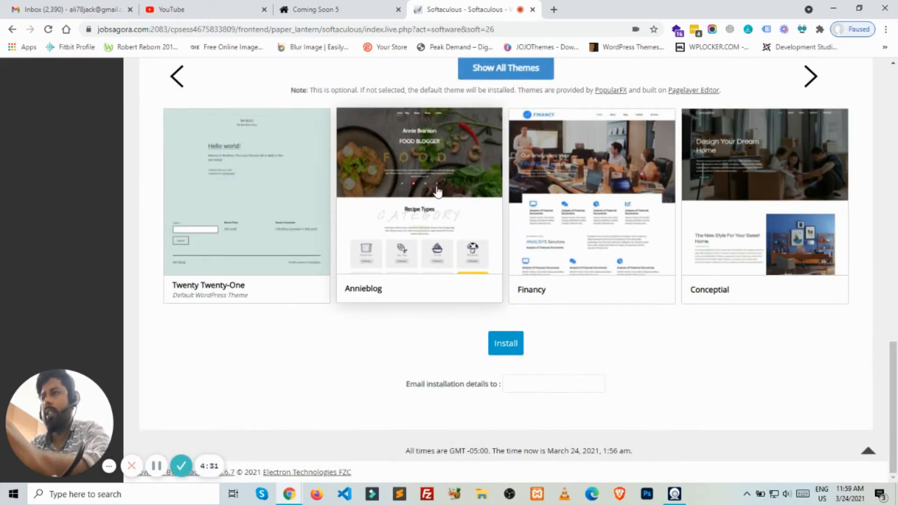
left_click(497, 283)
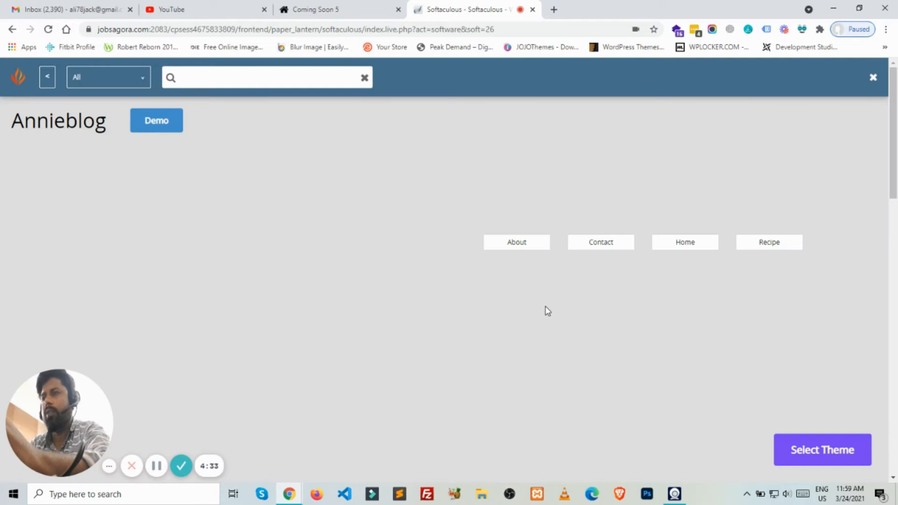
Choose the Annieblog theme, accept its demo images and start the WordPress install.
left_click(800, 452)
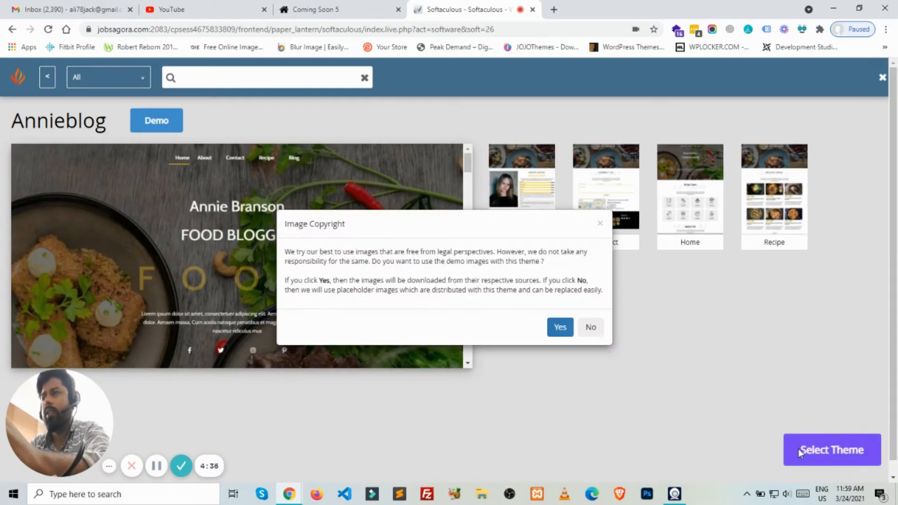
left_click(561, 327)
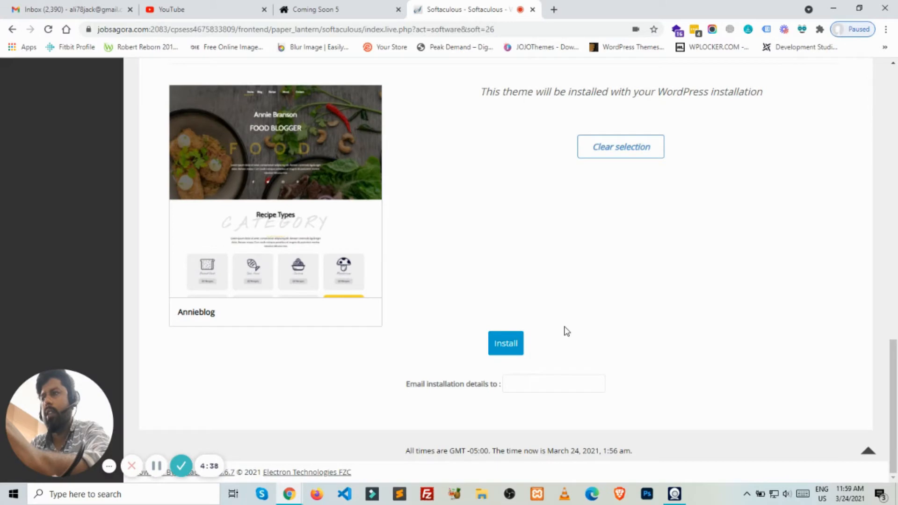
left_click(519, 346)
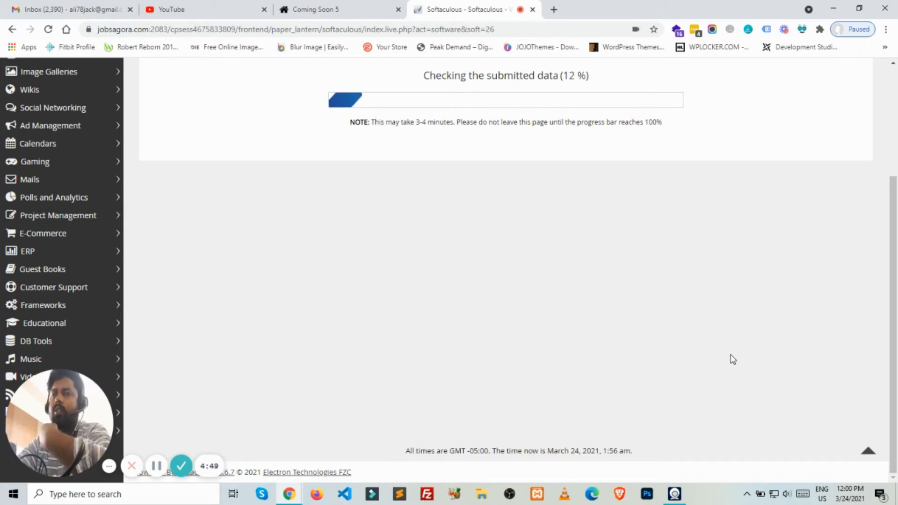
Watch the install progress page while it checks the submitted data.
scroll(732, 359, "up", 3)
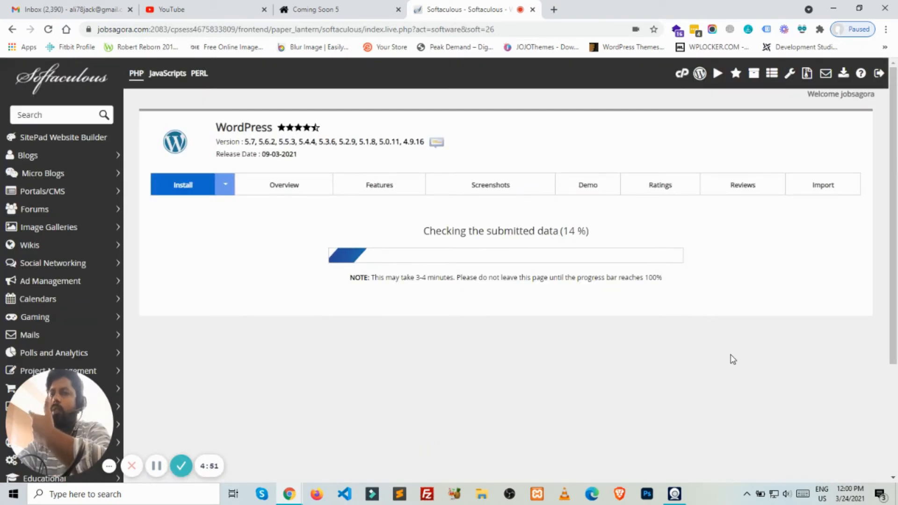
scroll(732, 359, "down", 1)
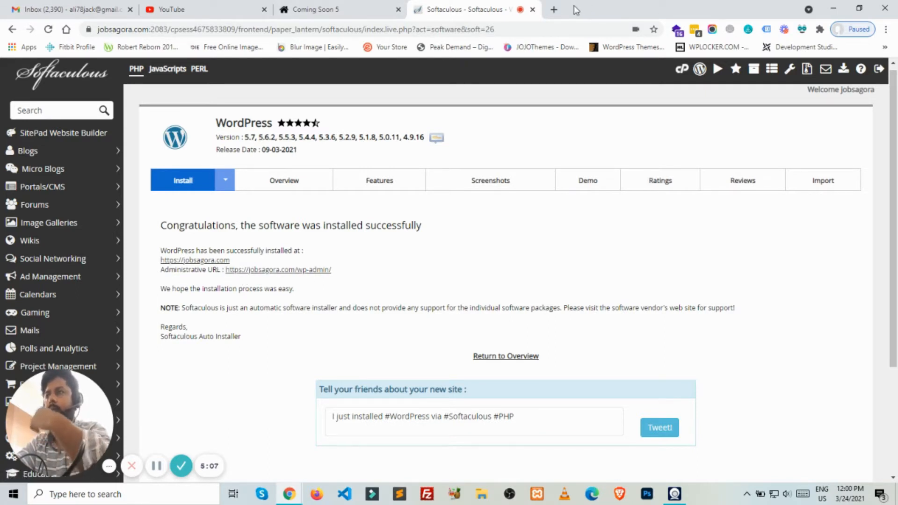
Load jobsagora.com in a new tab and scroll its new Annieblog homepage.
left_click(555, 9)
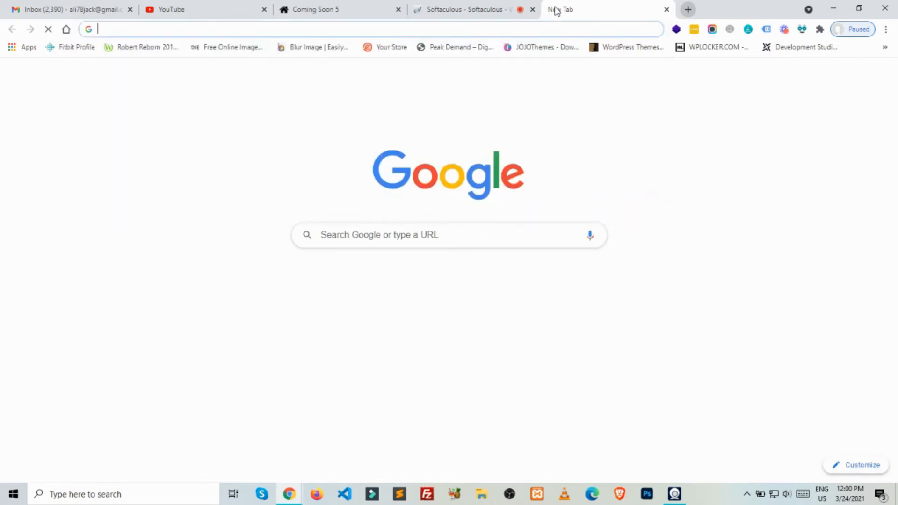
type("jobsagora.com/")
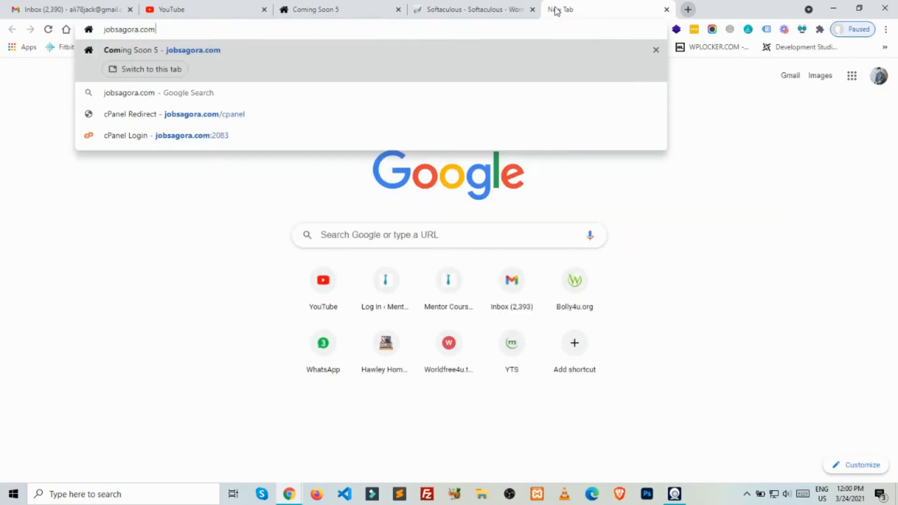
type("cp")
key("Return")
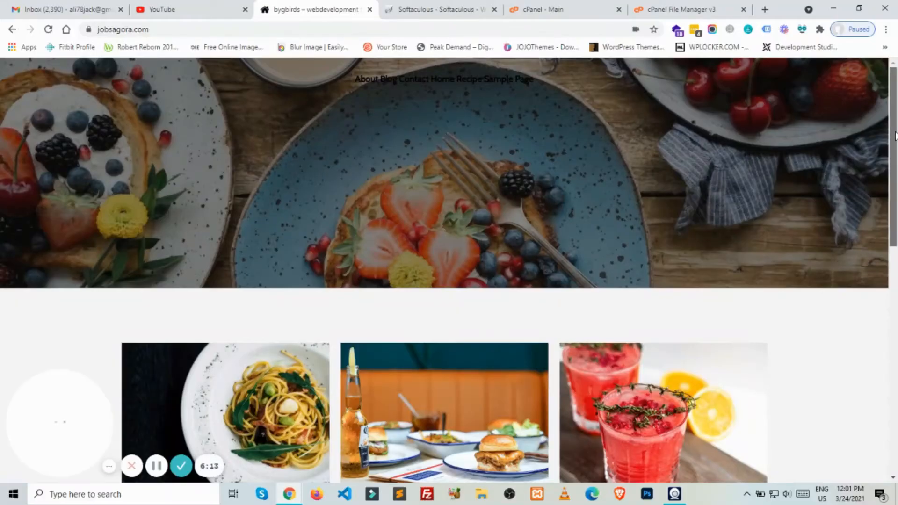
scroll(895, 135, "down", 9)
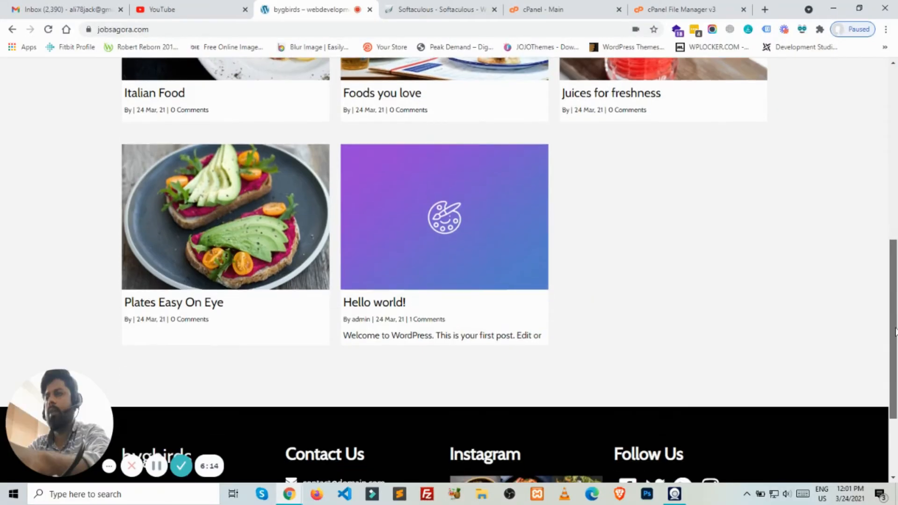
scroll(895, 136, "up", 9)
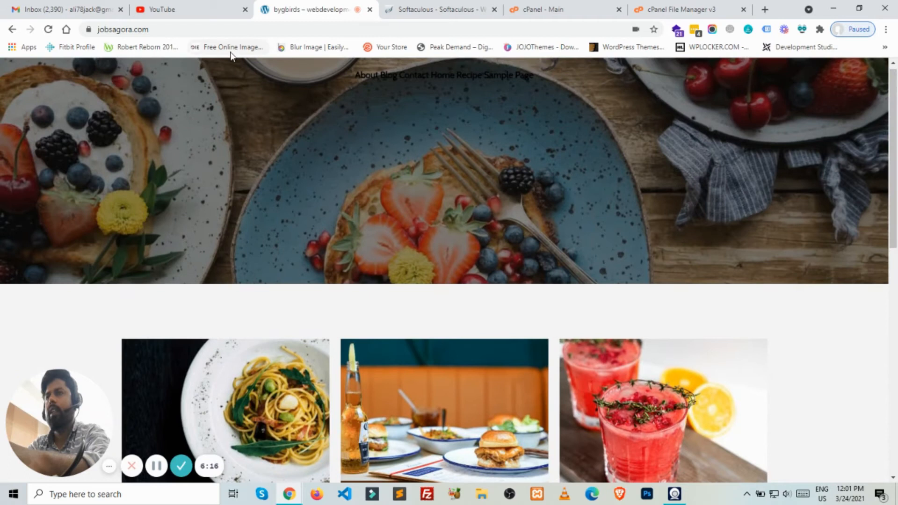
left_click(178, 31)
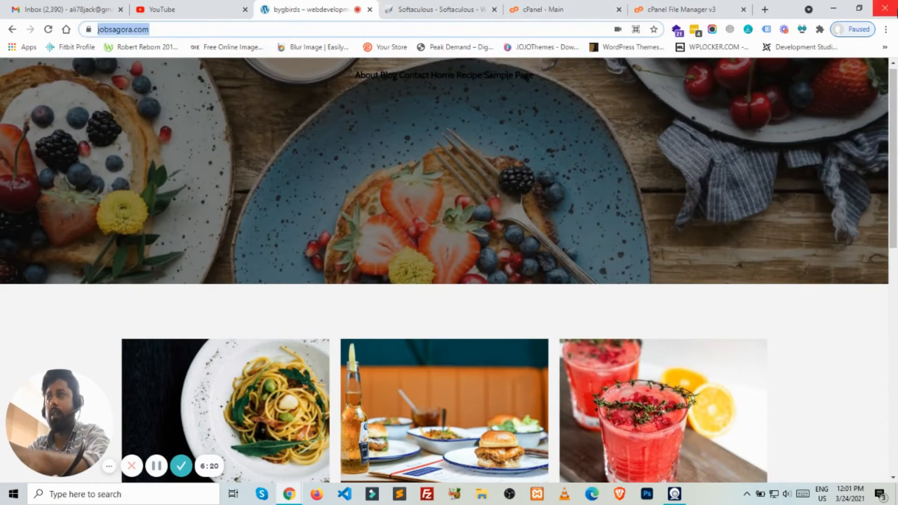
Review the Softaculous success page with the site and admin URLs.
left_click(462, 8)
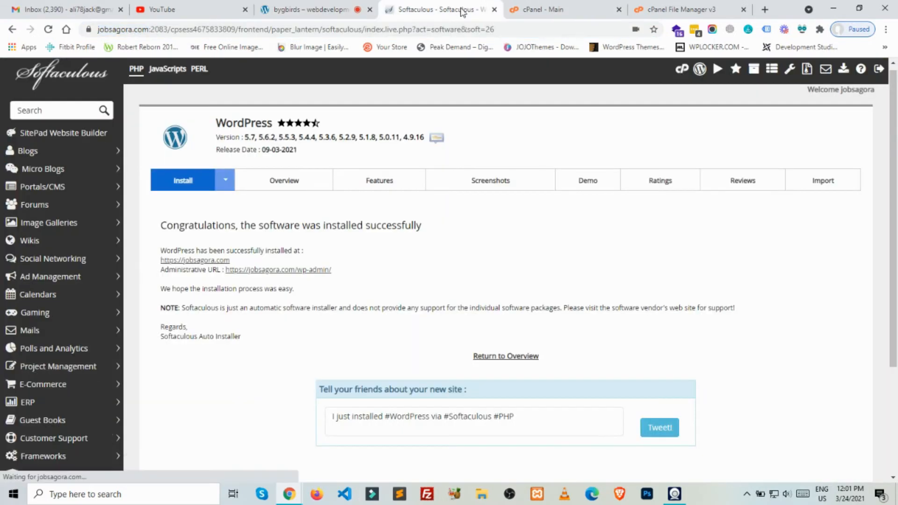
scroll(335, 270, "down", 3)
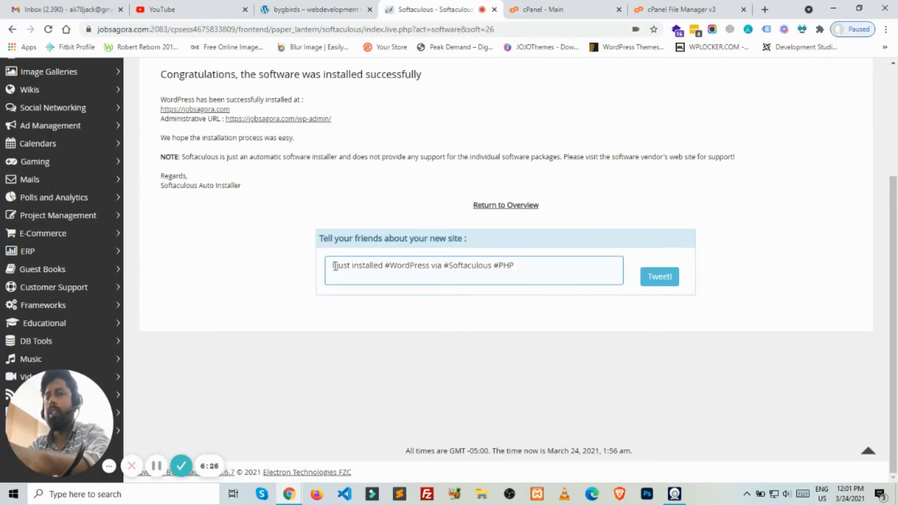
scroll(335, 265, "up", 3)
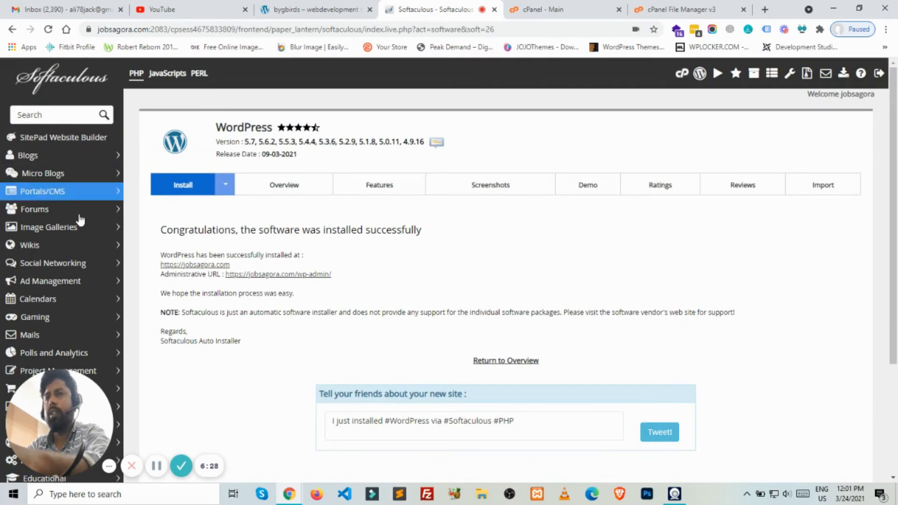
scroll(81, 211, "down", 3)
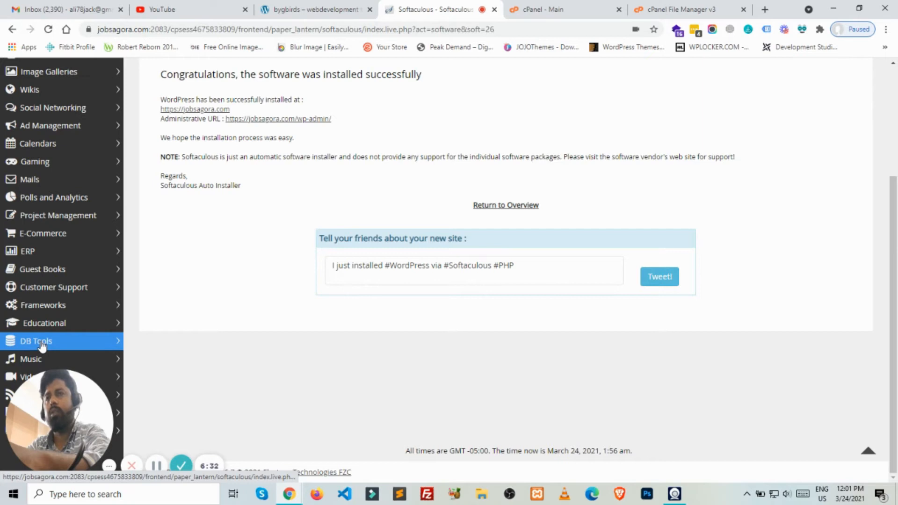
scroll(41, 345, "up", 3)
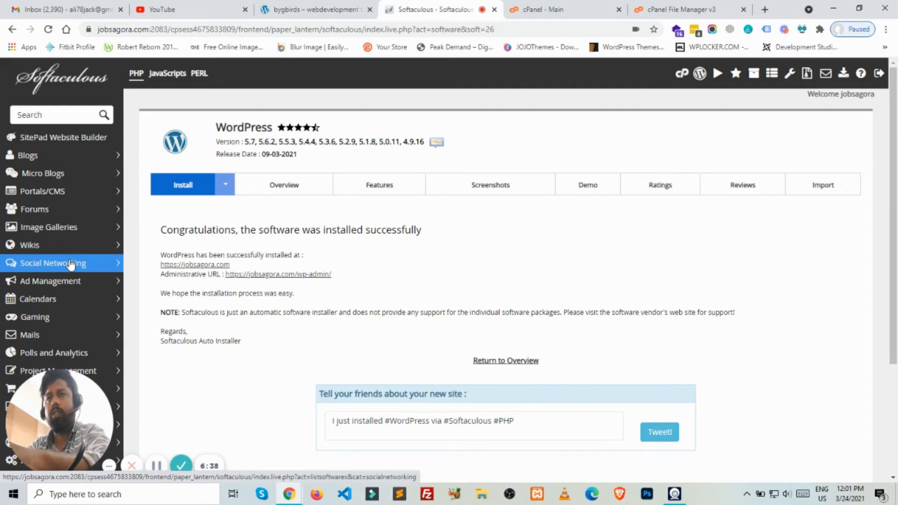
scroll(70, 263, "down", 1)
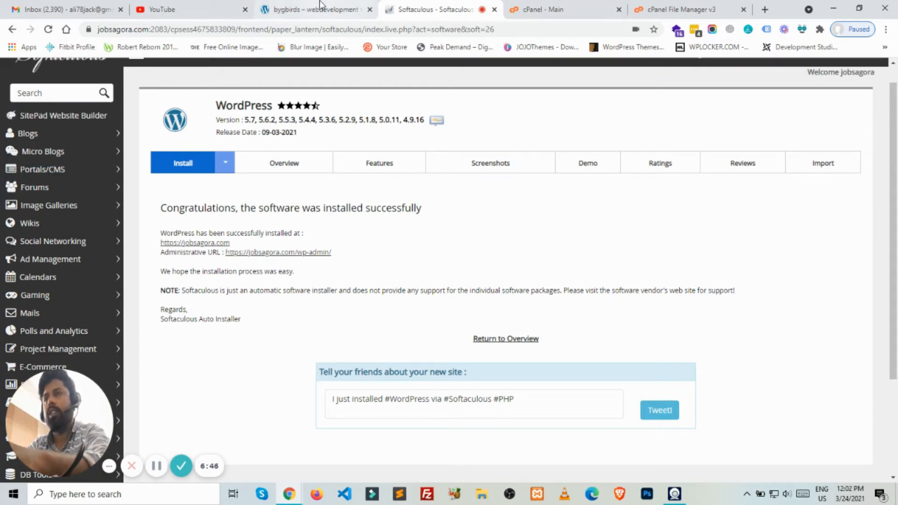
Check the live jobsagora.com site, then switch back to the cPanel dashboard.
left_click(320, 7)
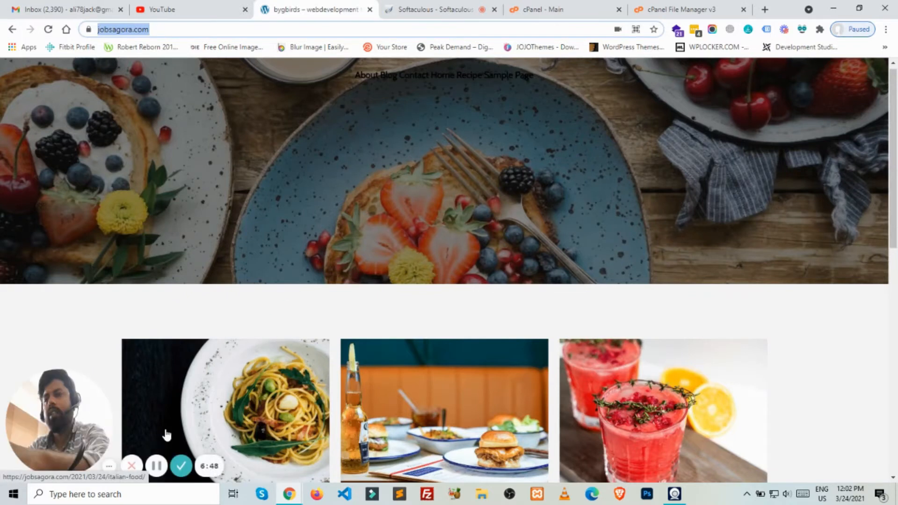
left_click(156, 466)
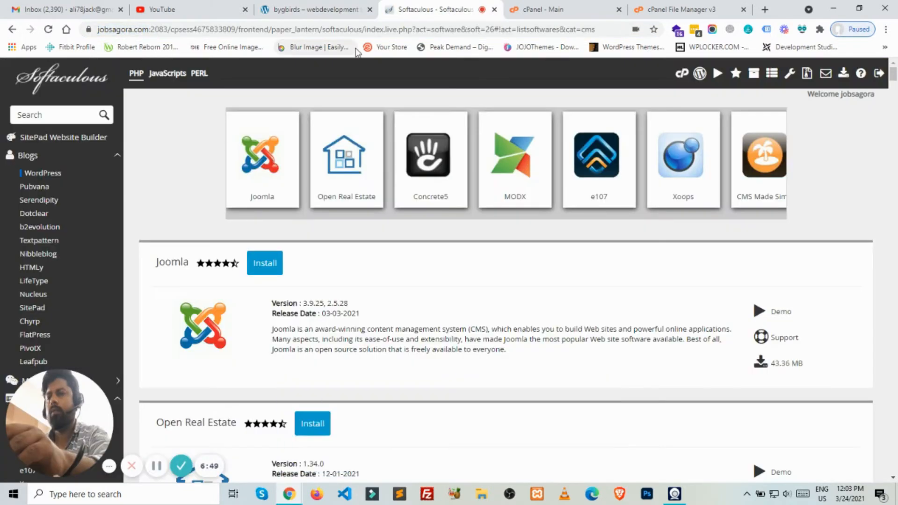
left_click(511, 7)
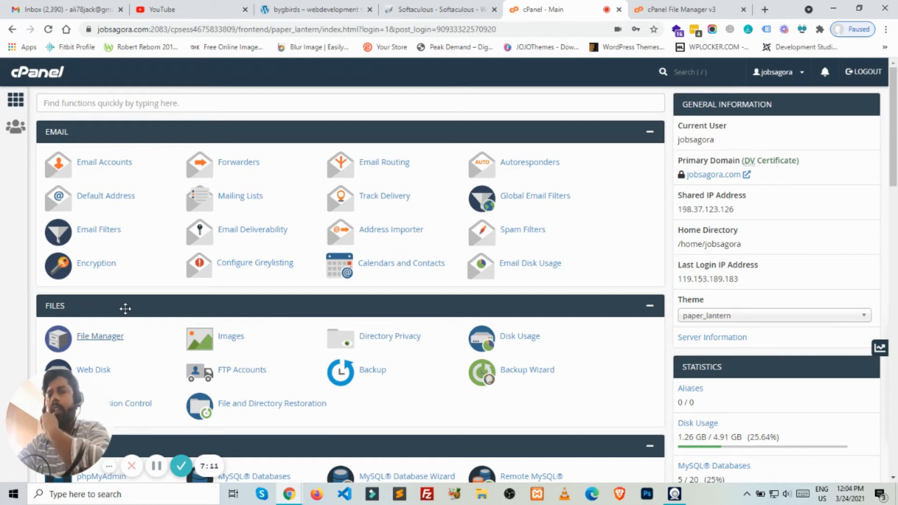
In File Manager, enter public_html and open its Upload page.
left_click(120, 339)
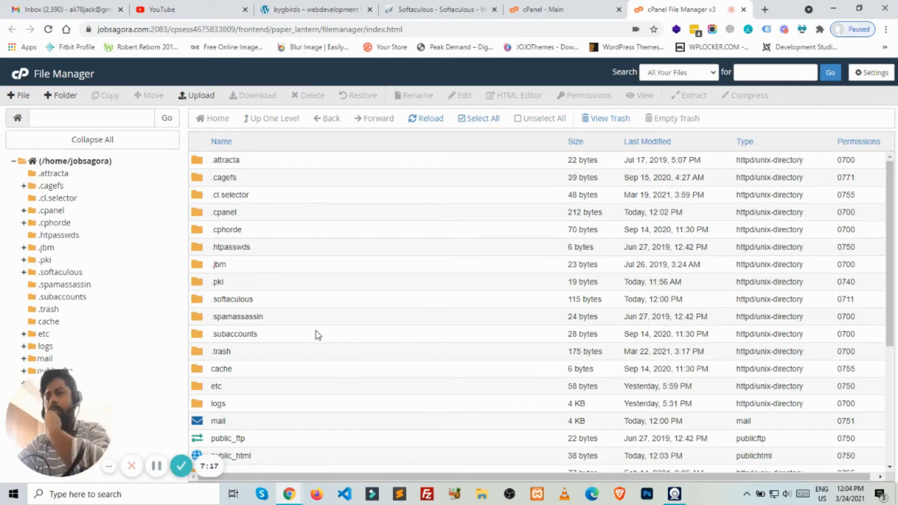
scroll(371, 185, "down", 1)
scroll(371, 185, "down", 4)
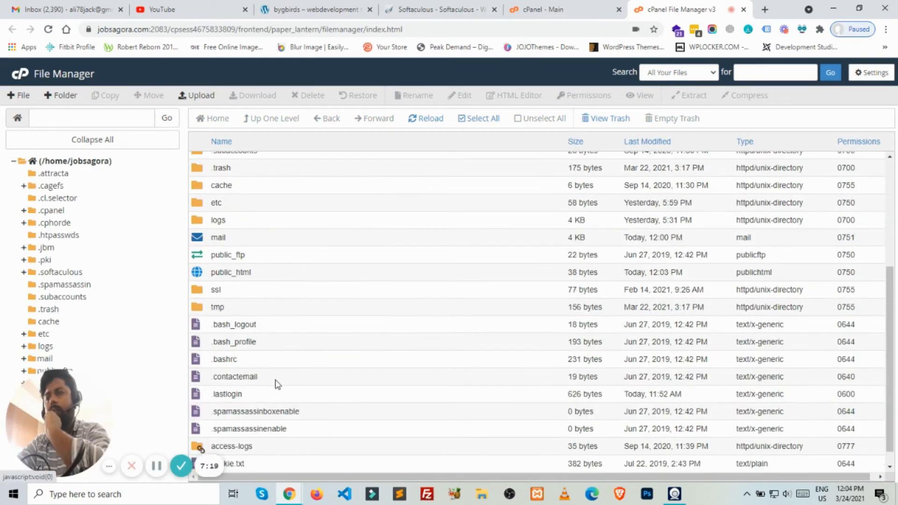
double_click(269, 271)
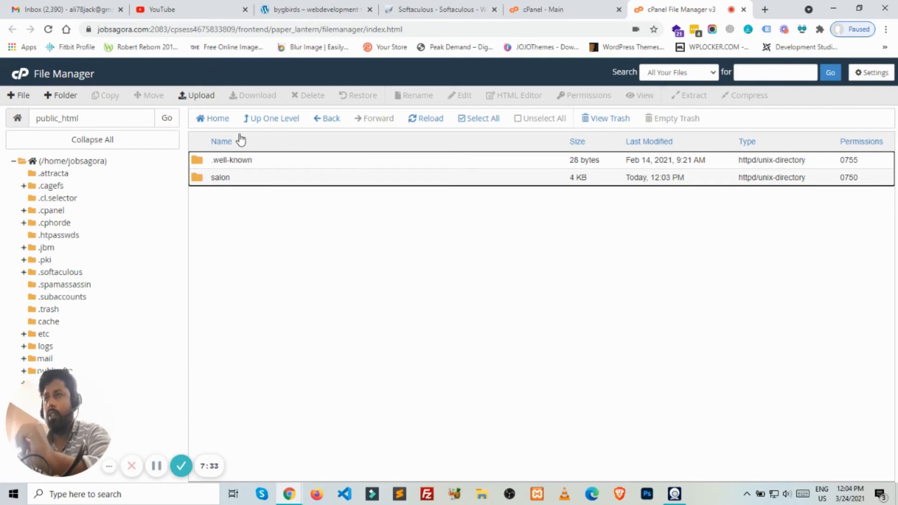
left_click(198, 95)
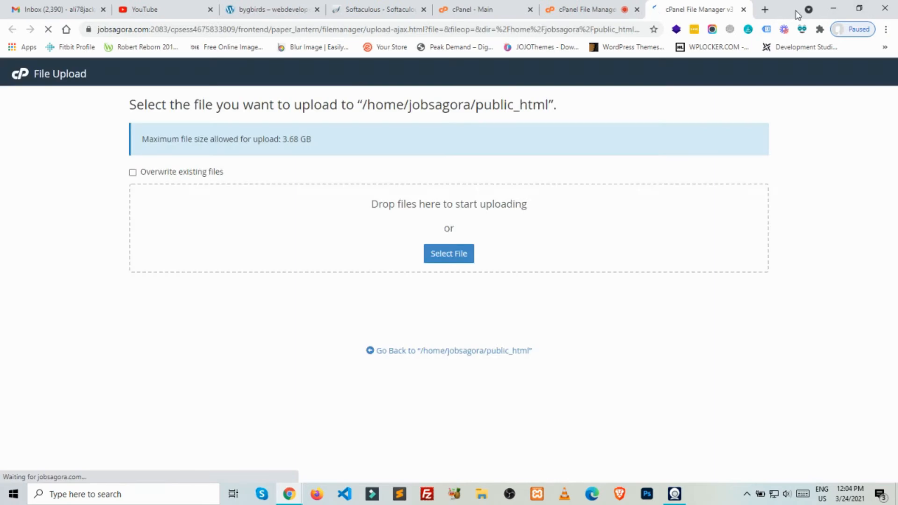
Search 'wordpress download' in a new tab and open the wordpress.org download page.
left_click(765, 9)
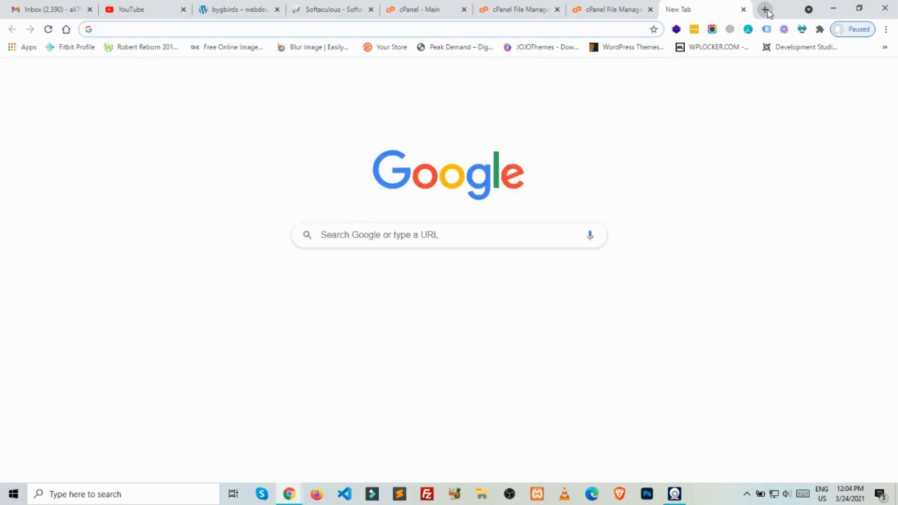
type("wordpress")
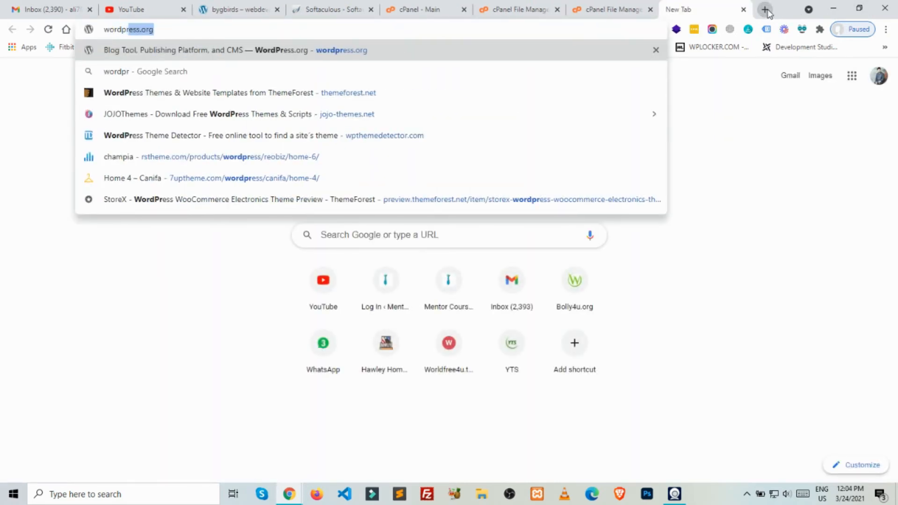
type("downlo")
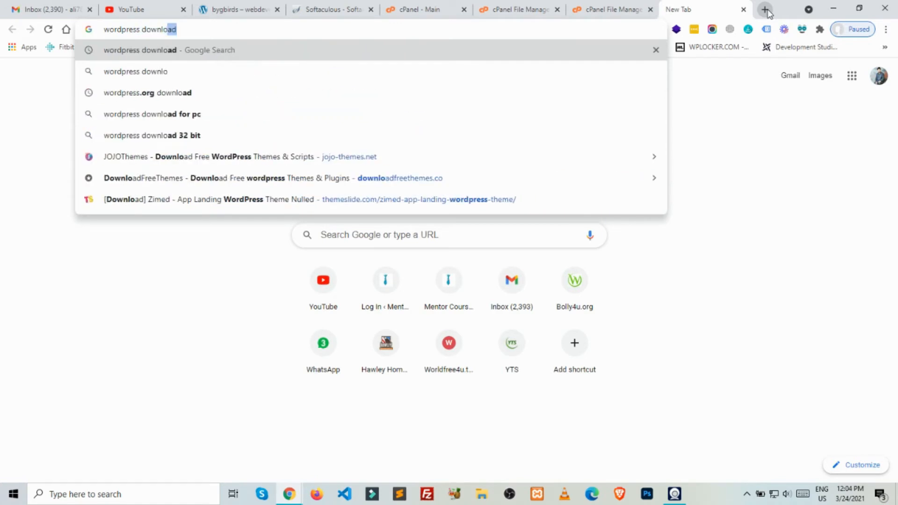
key("Return")
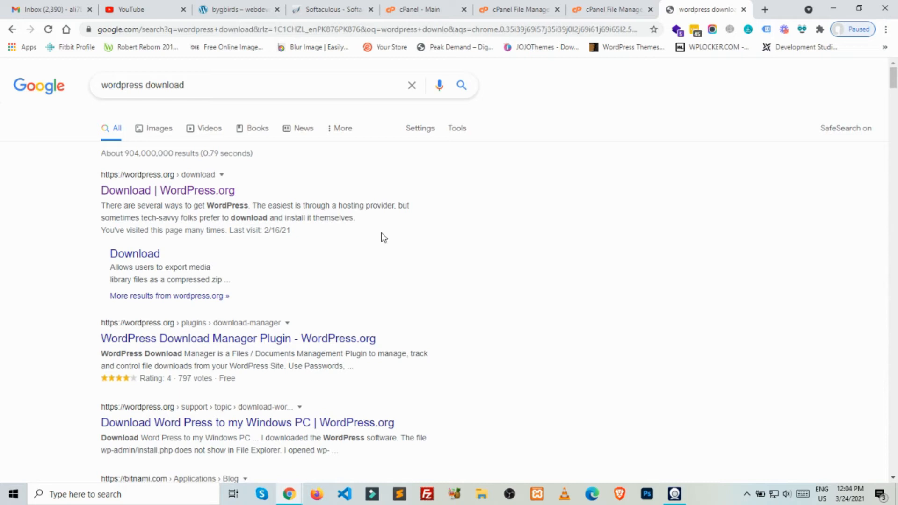
left_click(193, 198)
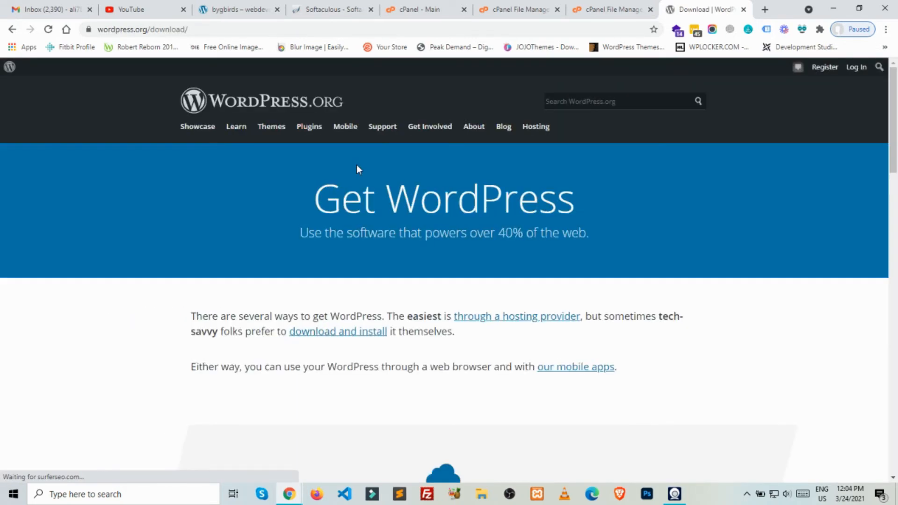
Download the WordPress 5.7 zip package from the download section.
scroll(459, 248, "down", 10)
scroll(458, 247, "up", 10)
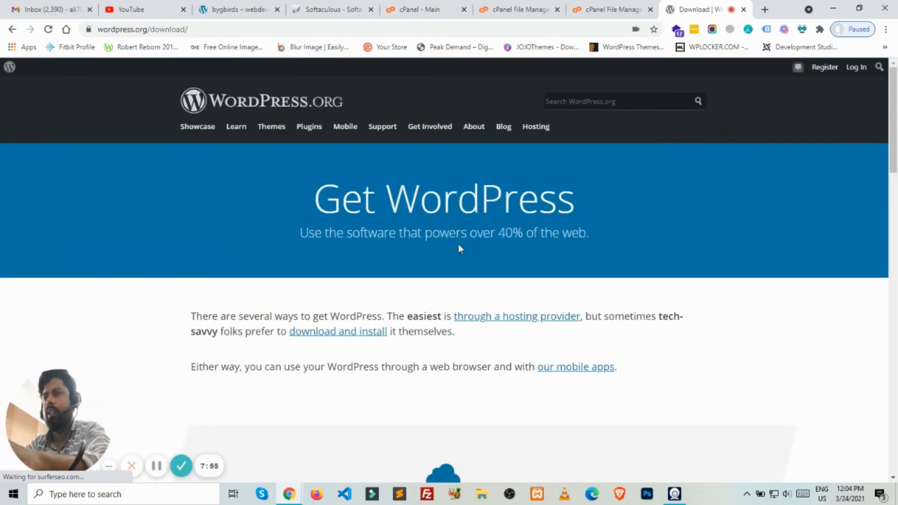
left_click(338, 332)
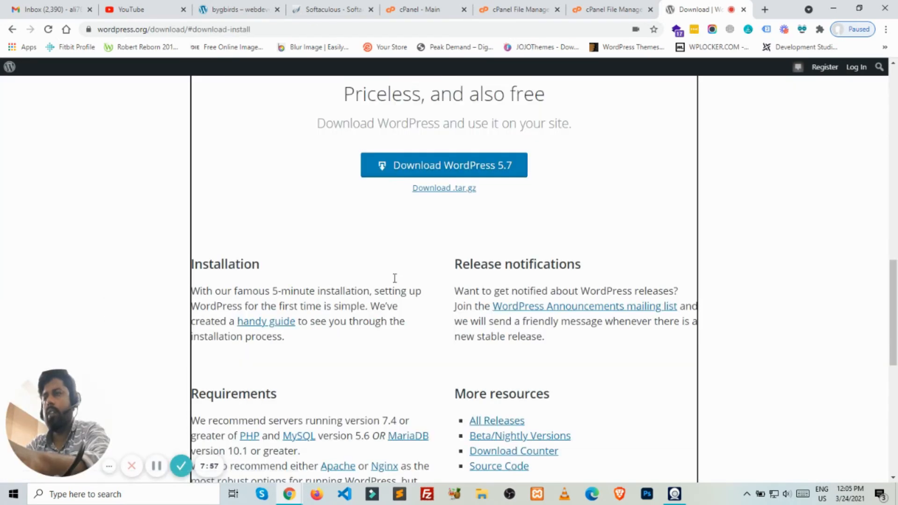
left_click(471, 174)
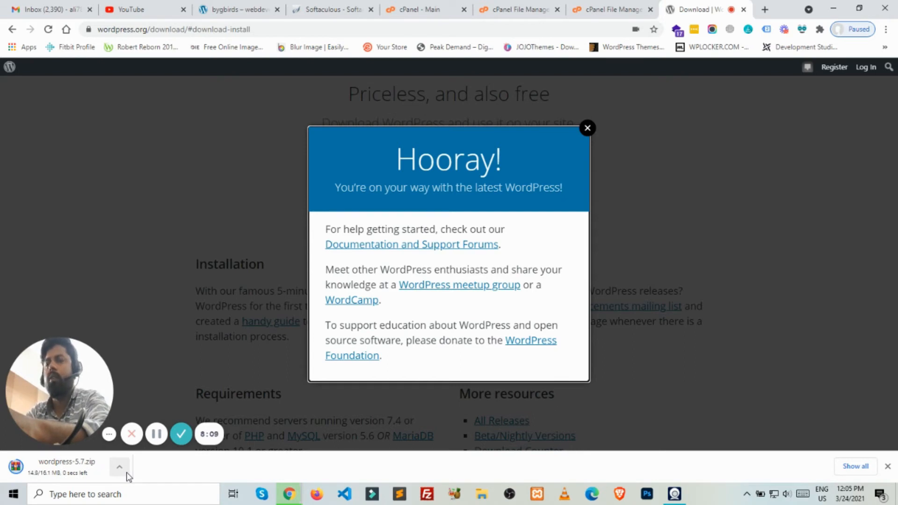
Check the download-bar options for wordpress-5.7.zip without choosing anything.
left_click(127, 473)
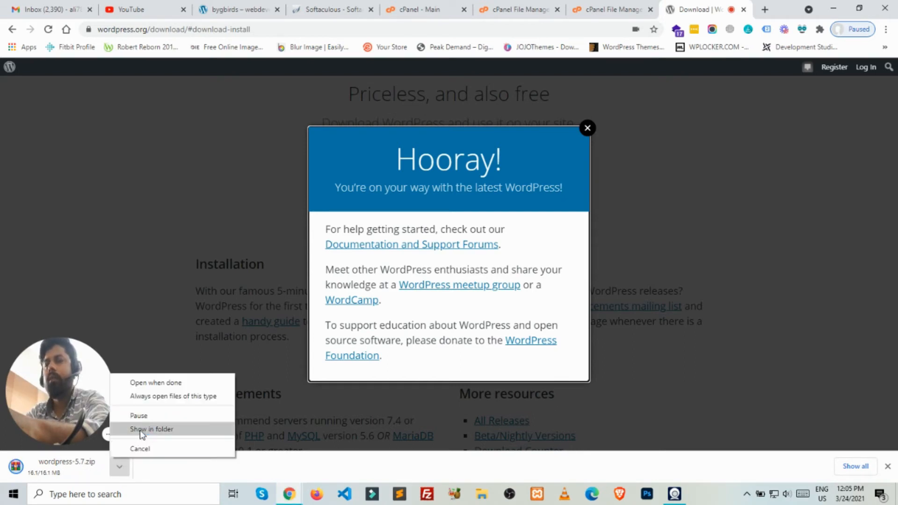
left_click(139, 429)
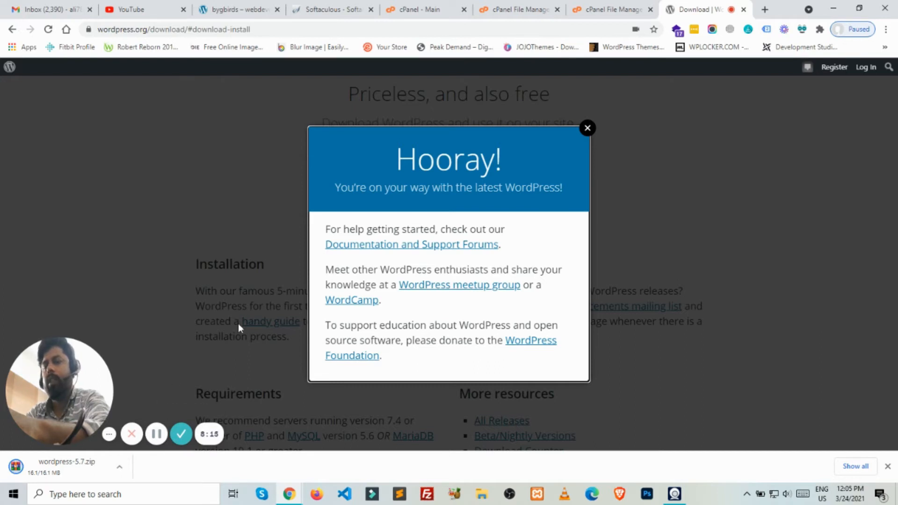
left_click(119, 466)
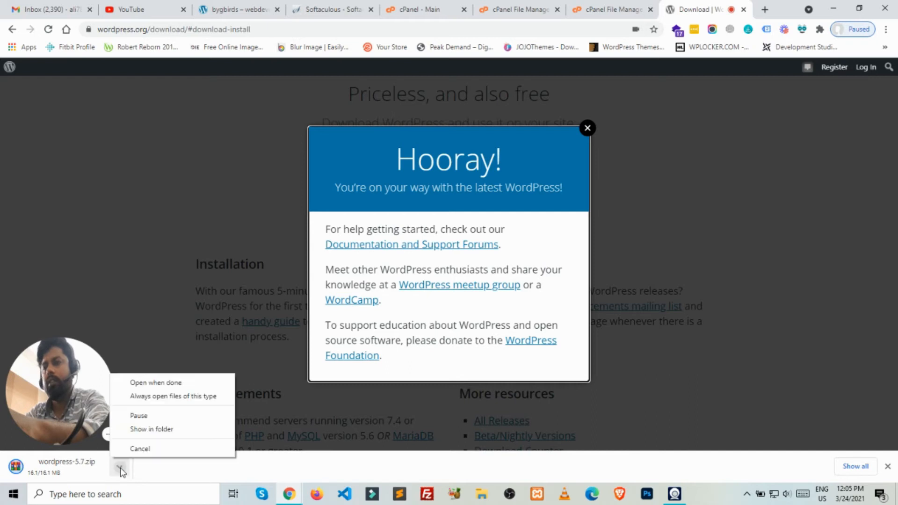
left_click(174, 431)
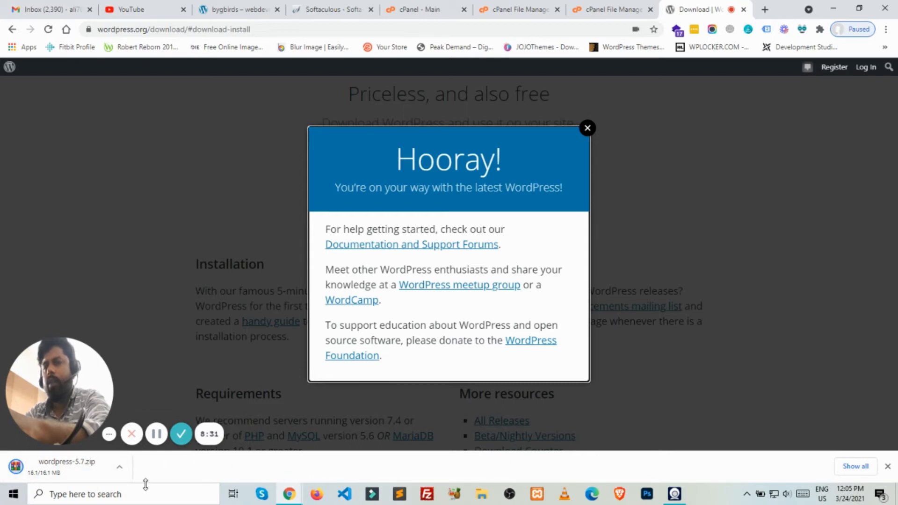
Switch between the WordPress download and Coming Soon site windows, ending on the download window.
mouse_move(294, 496)
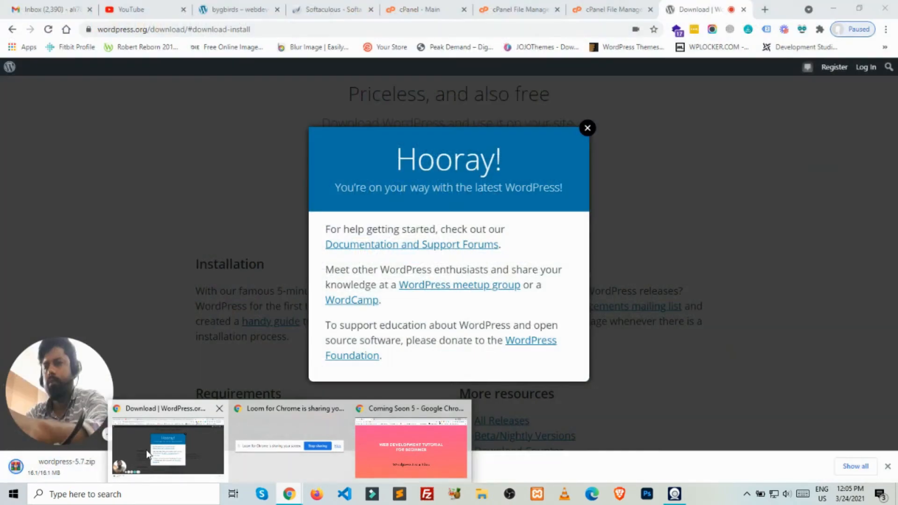
left_click(175, 460)
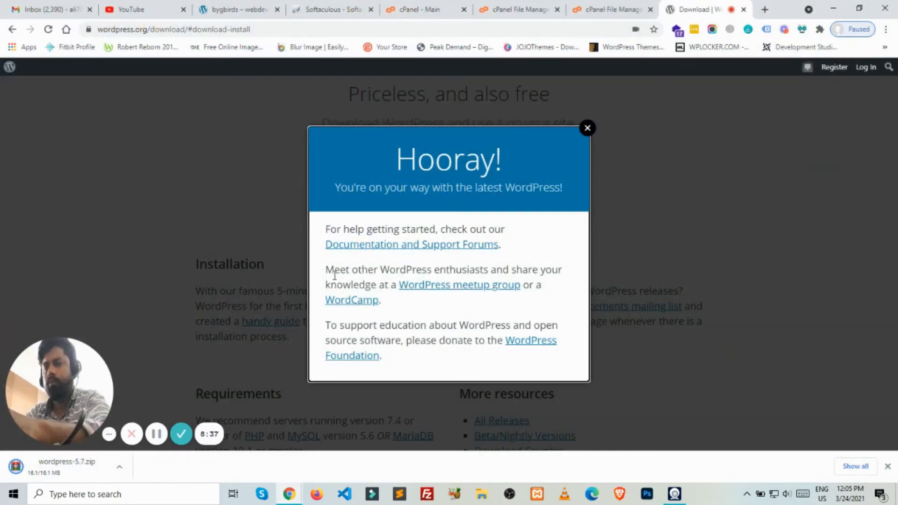
mouse_move(294, 495)
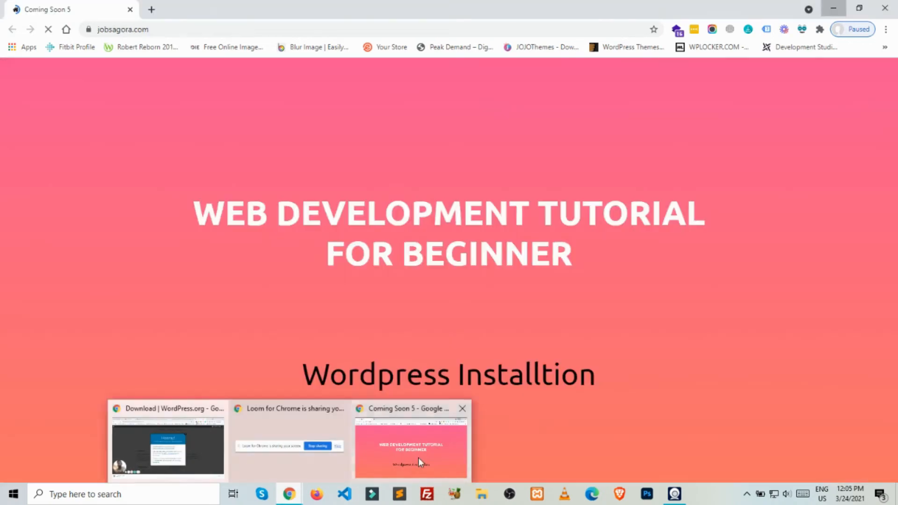
left_click(418, 457)
mouse_move(289, 494)
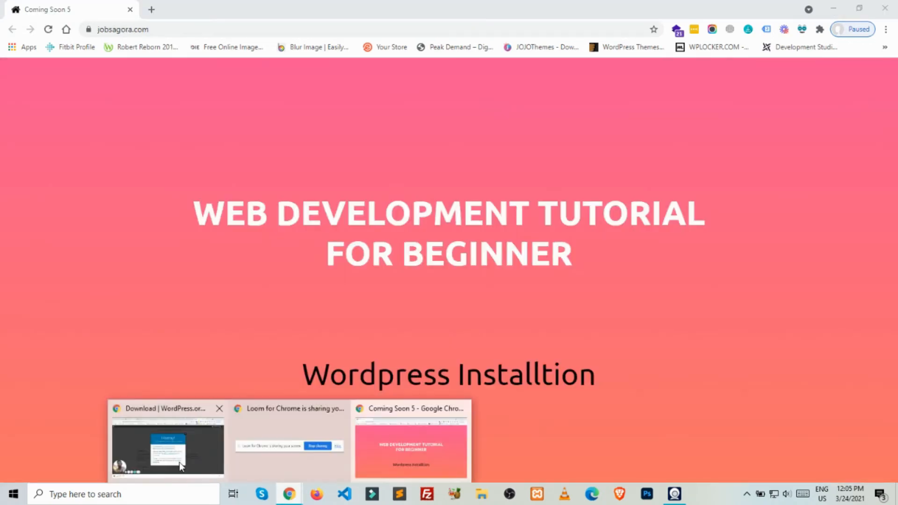
left_click(178, 462)
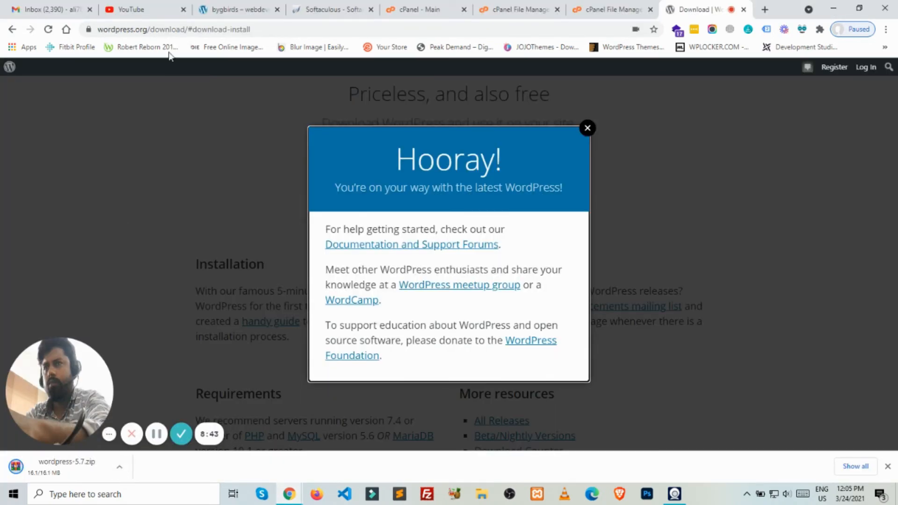
left_click(834, 7)
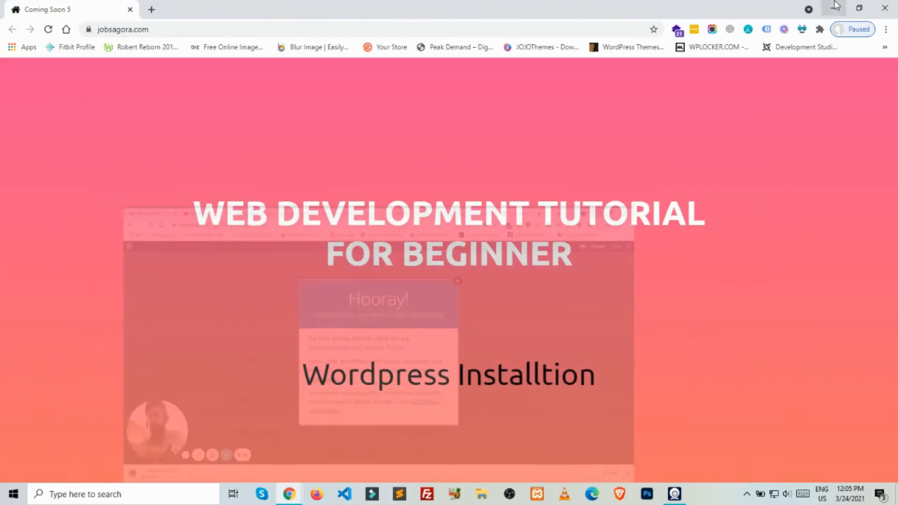
mouse_move(289, 493)
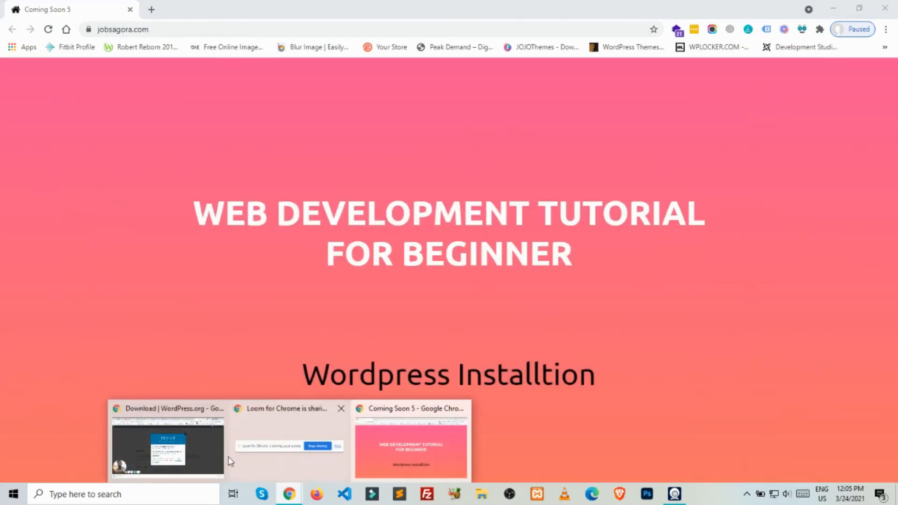
left_click(195, 453)
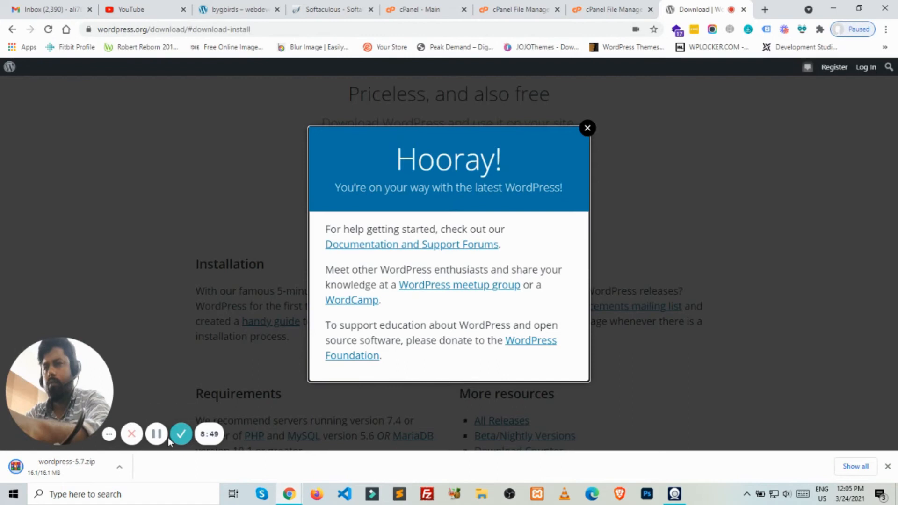
Show wordpress-5.7.zip in its Downloads folder and drag it toward the upload page.
left_click(158, 435)
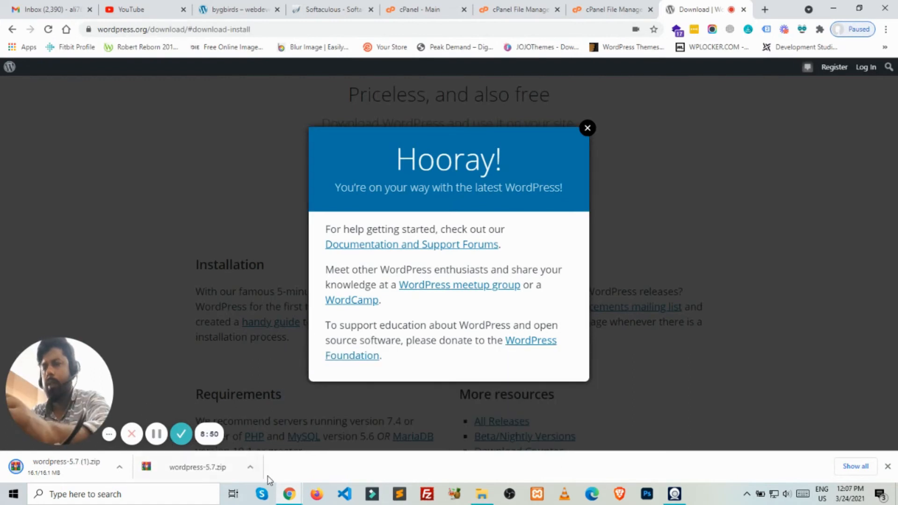
left_click(250, 466)
left_click(285, 427)
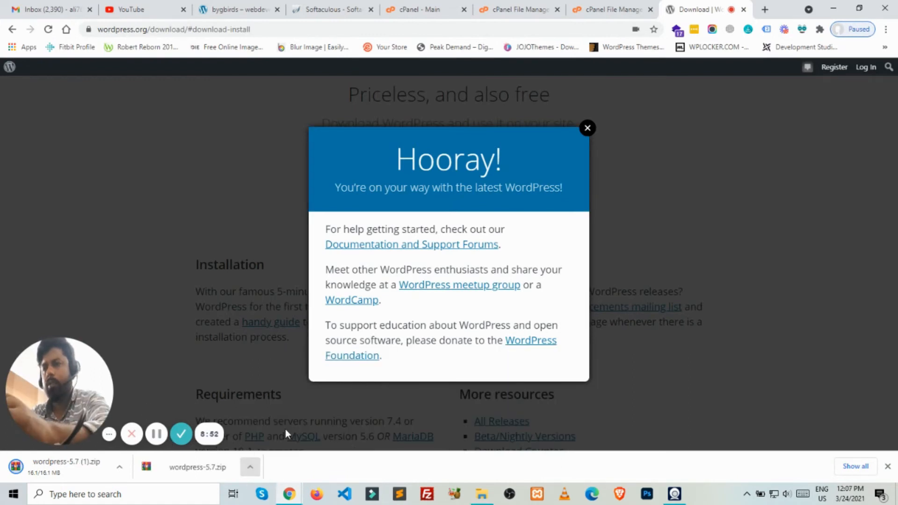
left_click_drag(285, 428, 751, 117)
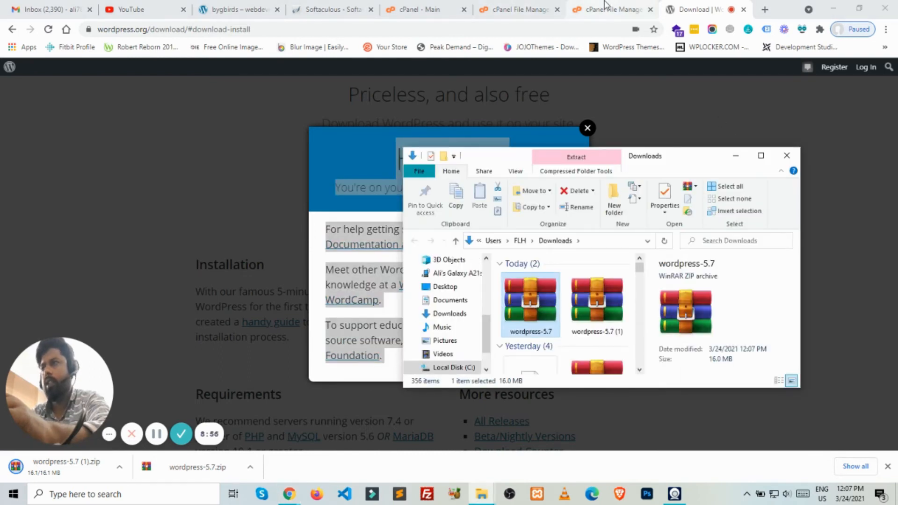
left_click_drag(529, 315, 569, 87)
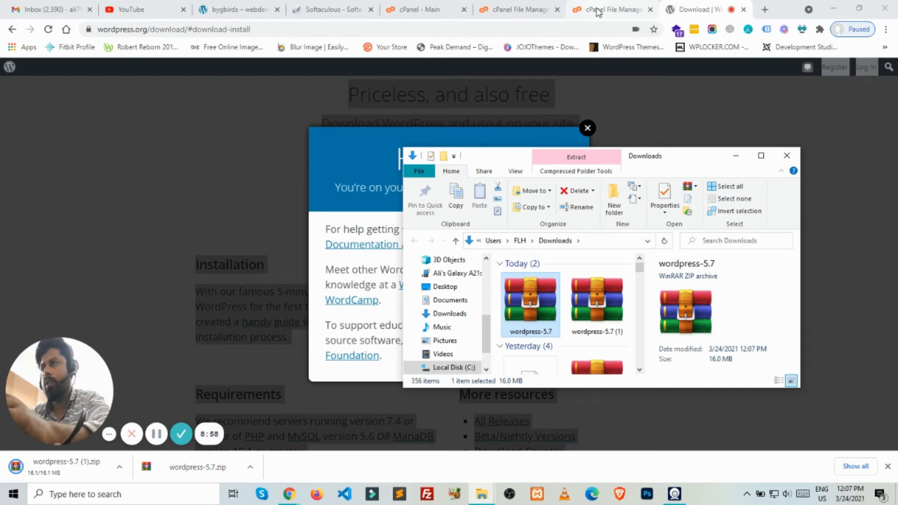
left_click_drag(527, 305, 556, 323)
Drag wordpress-5.7.zip from the Downloads folder onto the public_html File Upload drop zone.
left_click(613, 9)
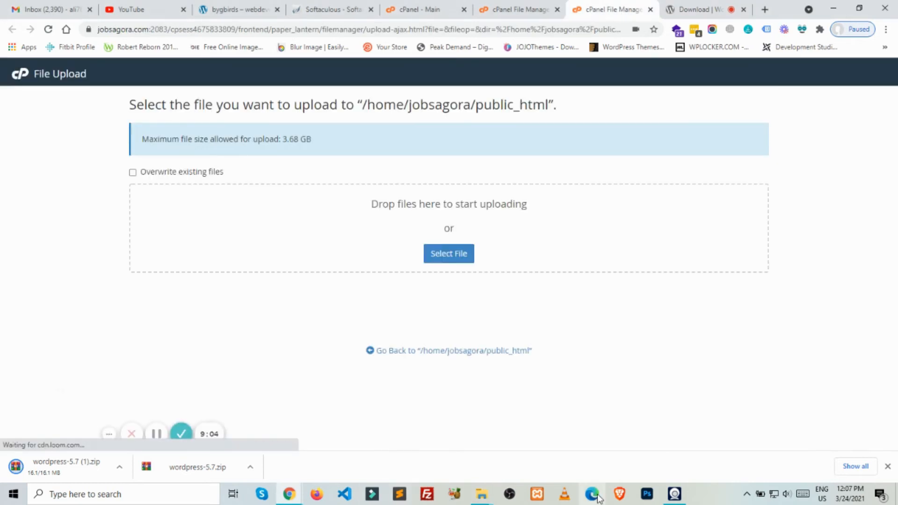
left_click(482, 494)
left_click(547, 461)
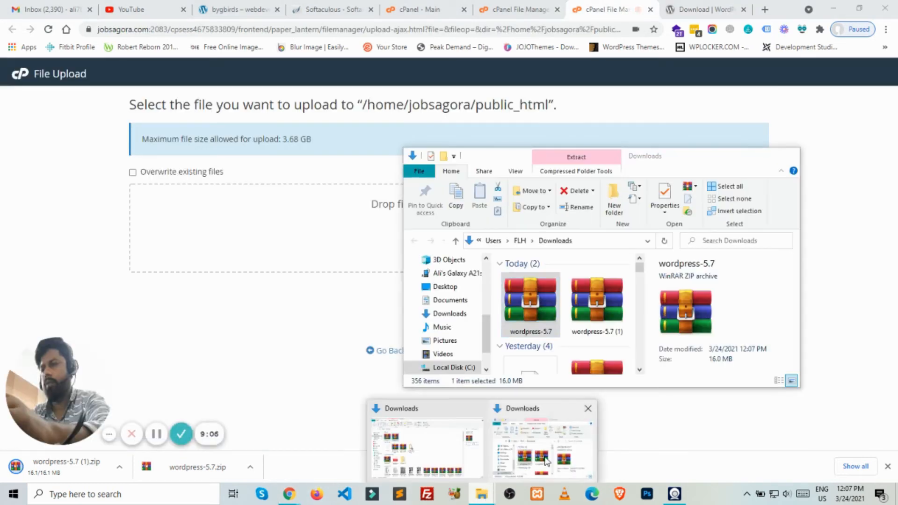
left_click(545, 457)
left_click_drag(545, 314, 334, 230)
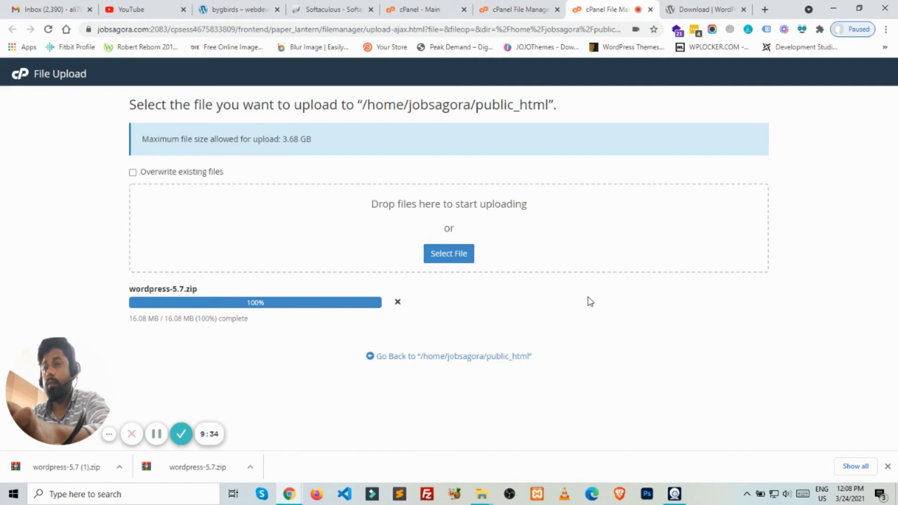
Wait for the 16.08 MB upload to reach 100%, then return to the public_html listing.
left_click(519, 9)
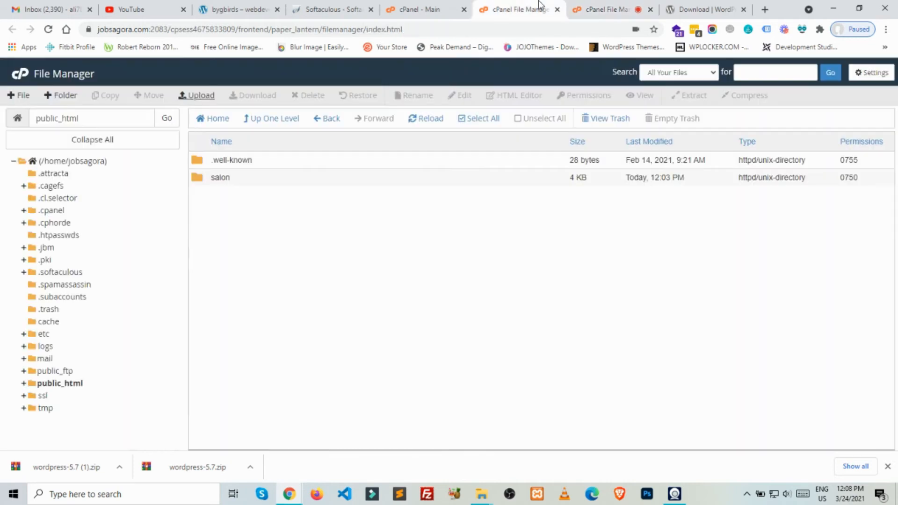
left_click(596, 4)
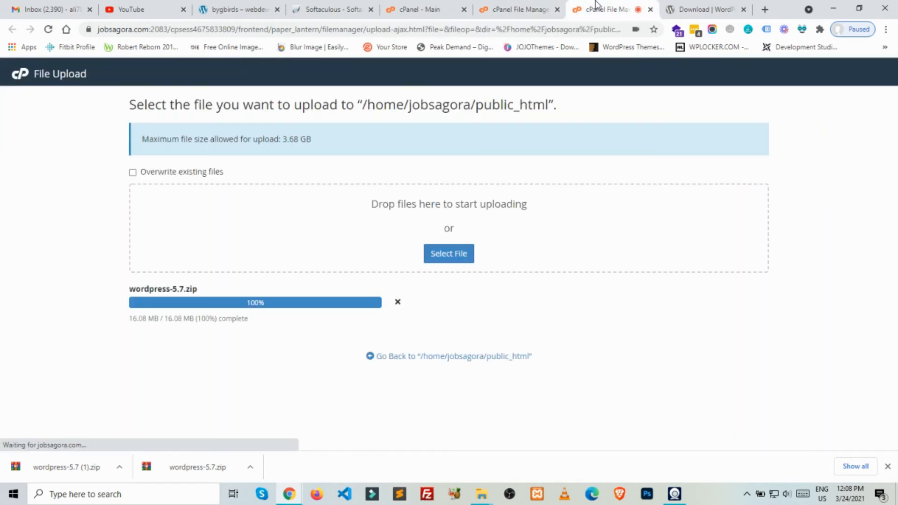
left_click(498, 5)
left_click(594, 7)
left_click(547, 7)
left_click(591, 6)
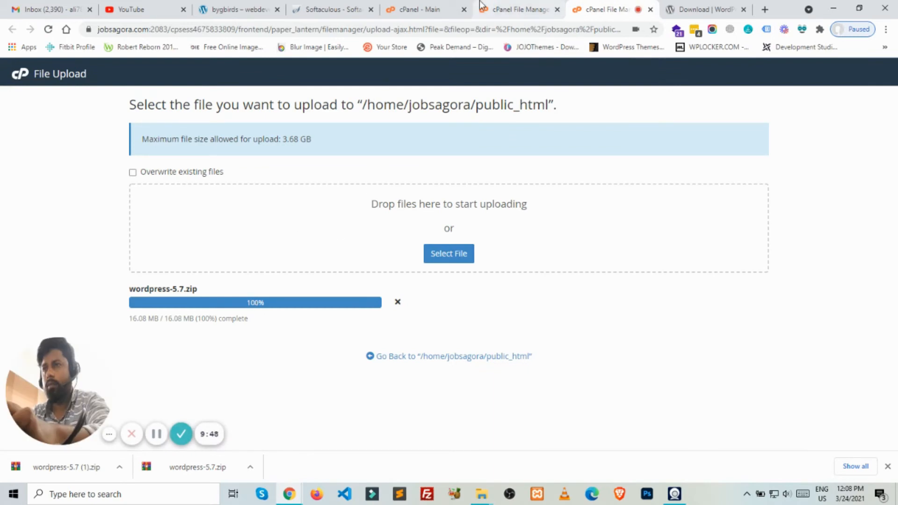
left_click(156, 437)
left_click(154, 440)
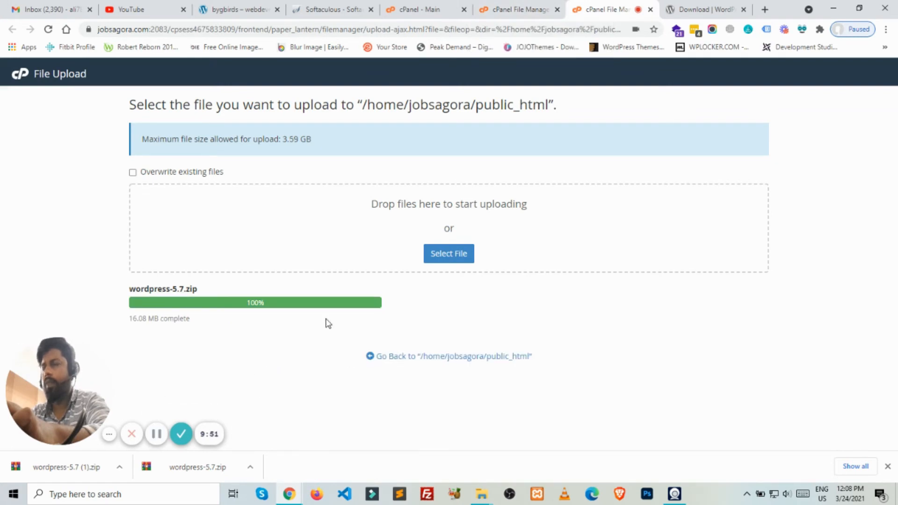
left_click(519, 5)
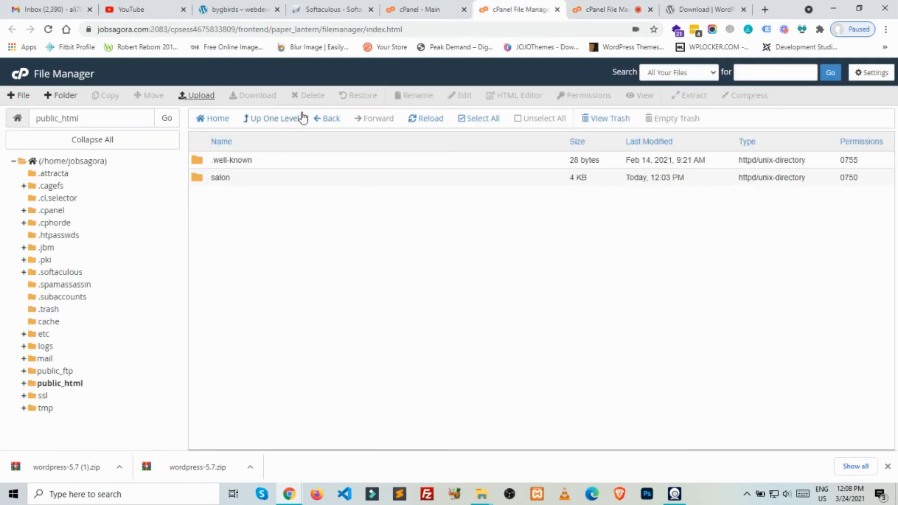
Refresh the listing and extract wordpress-5.7.zip into /public_html.
left_click(427, 123)
right_click(311, 199)
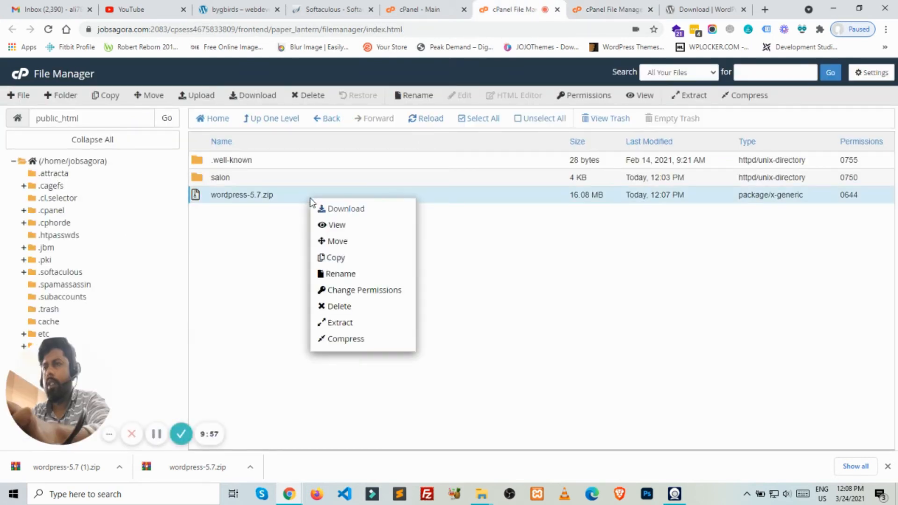
left_click(345, 321)
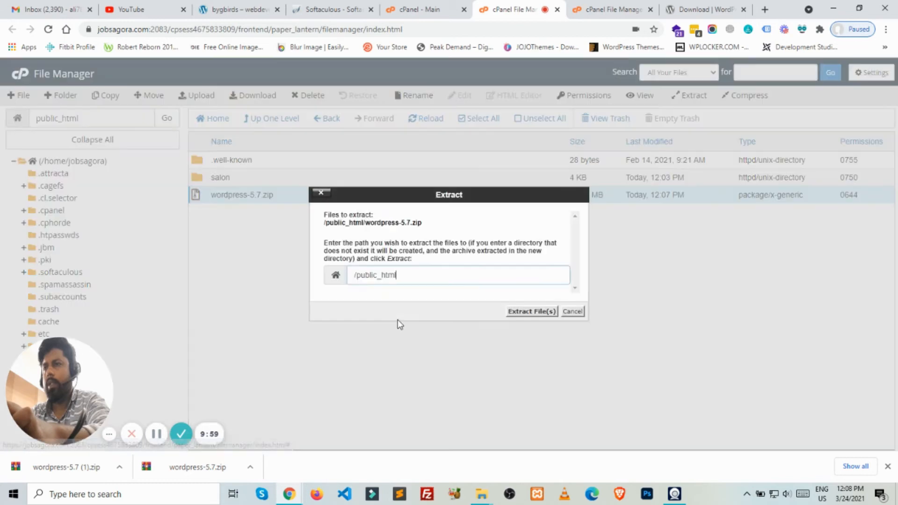
left_click(520, 312)
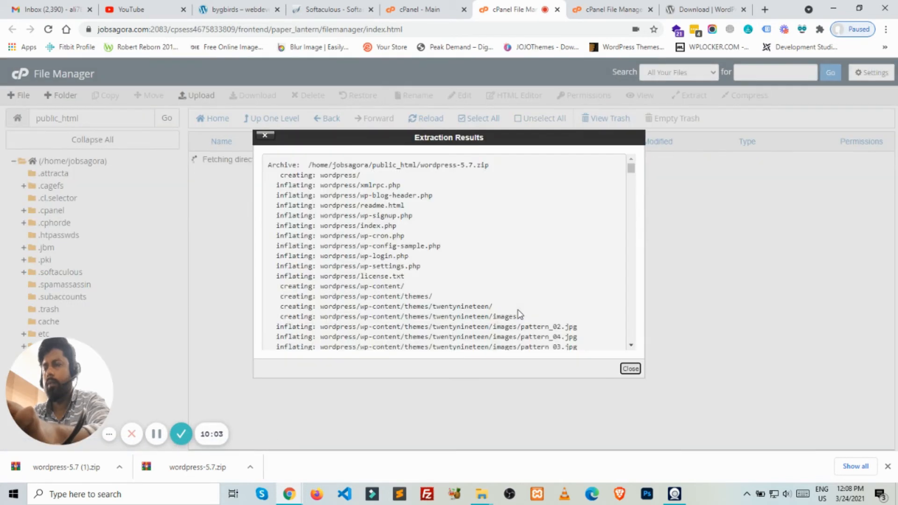
left_click(629, 371)
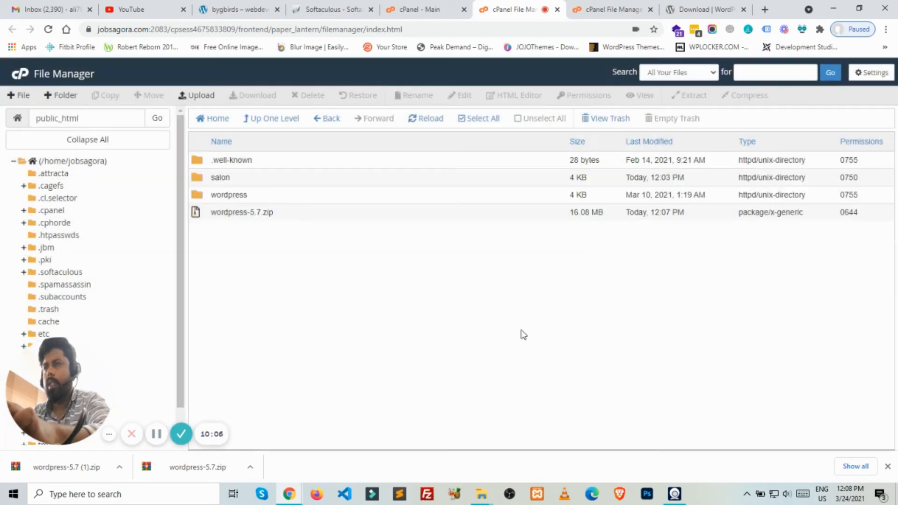
Open the extracted wordpress folder and select all of its files.
left_click(266, 200)
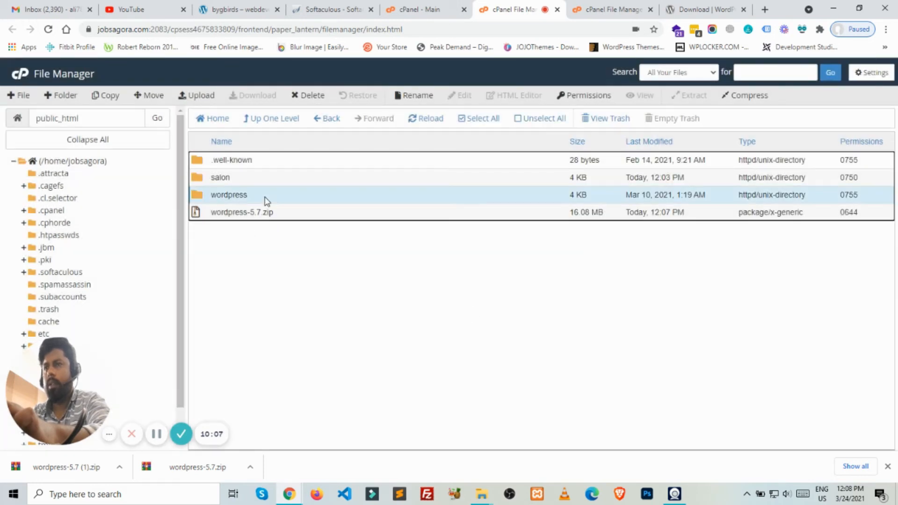
double_click(266, 200)
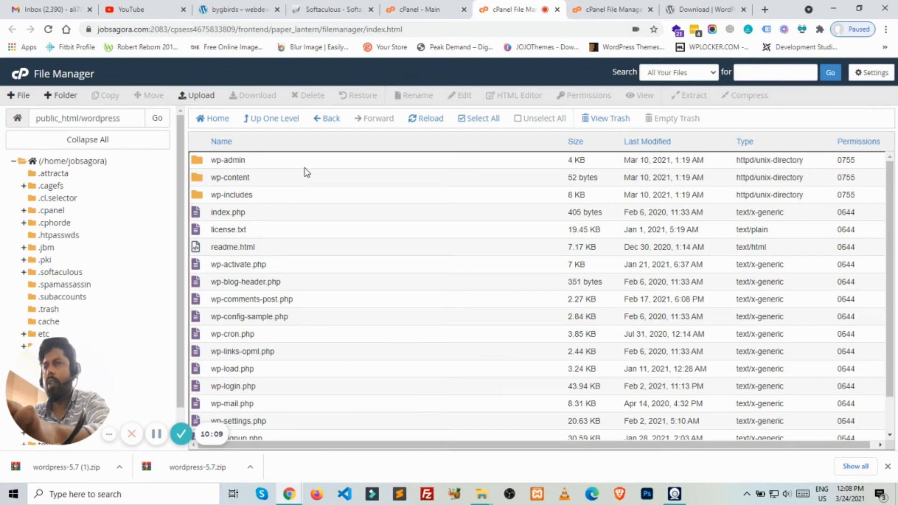
scroll(388, 199, "down", 1)
scroll(388, 198, "down", 1)
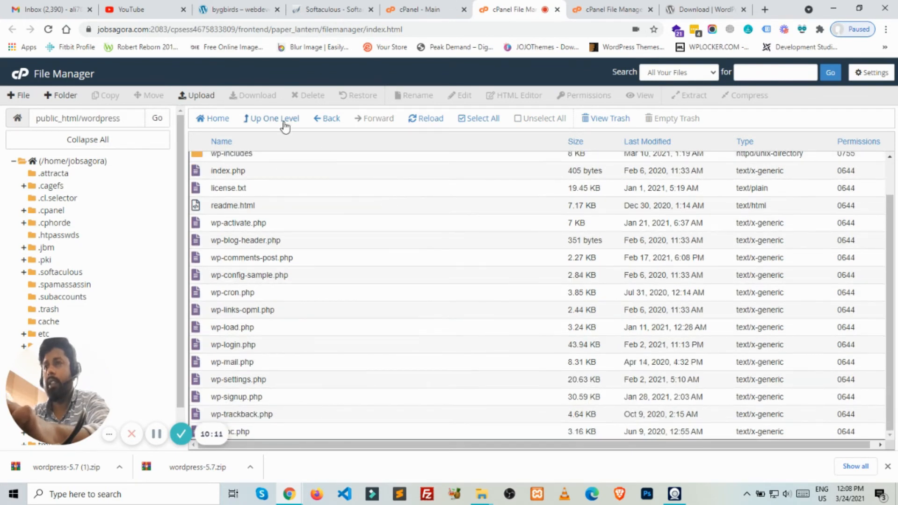
left_click(481, 118)
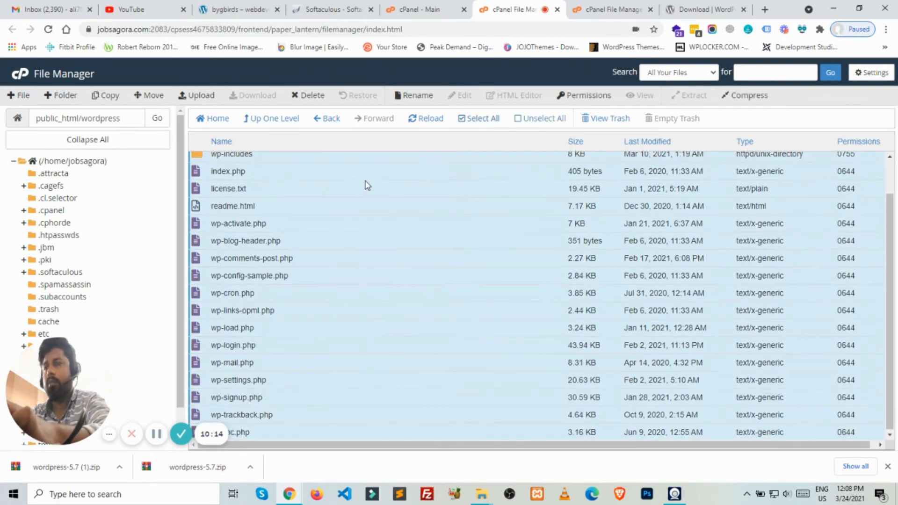
scroll(367, 185, "up", 2)
Move the selected files to /public_html and view them there.
right_click(367, 184)
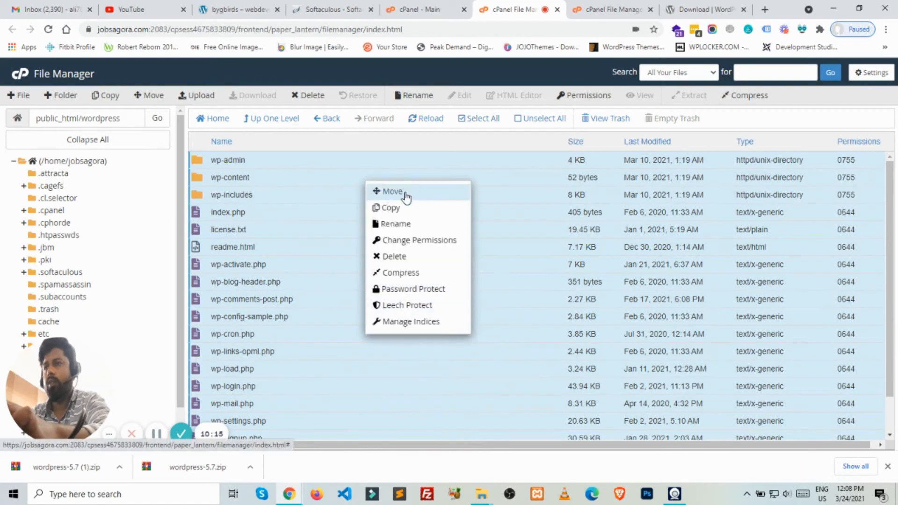
left_click(403, 191)
left_click_drag(437, 305, 398, 300)
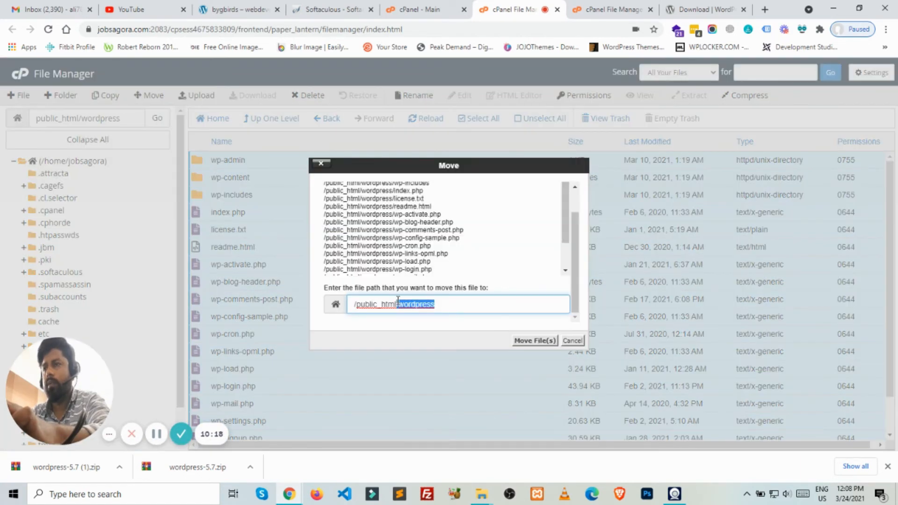
key("BackSpace")
key("Return")
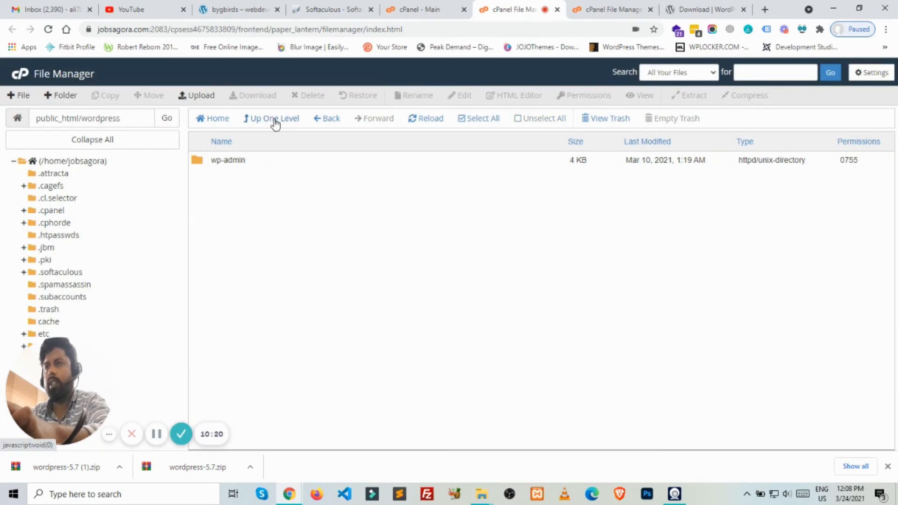
left_click(275, 120)
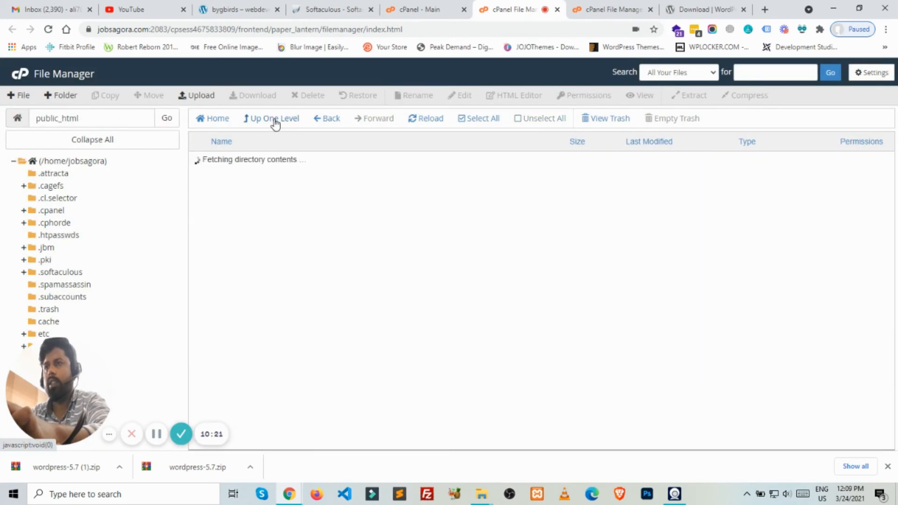
scroll(280, 286, "down", 3)
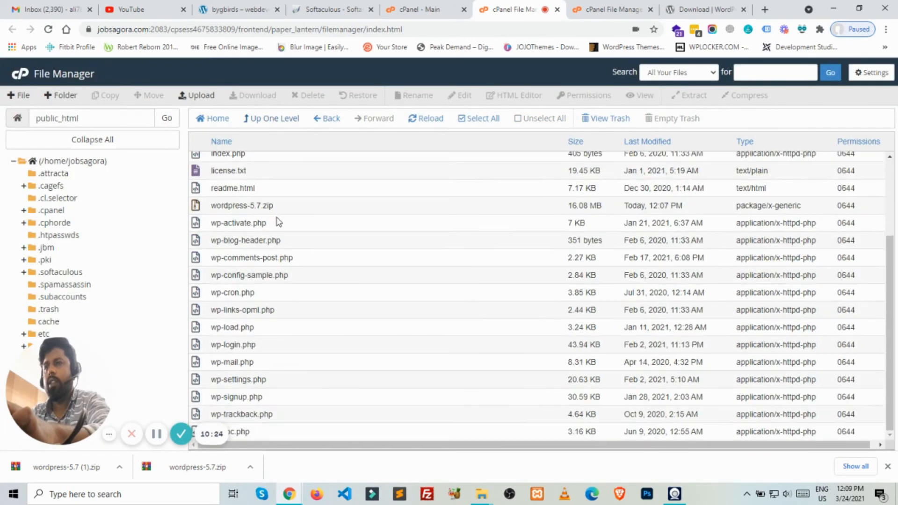
scroll(278, 222, "up", 3)
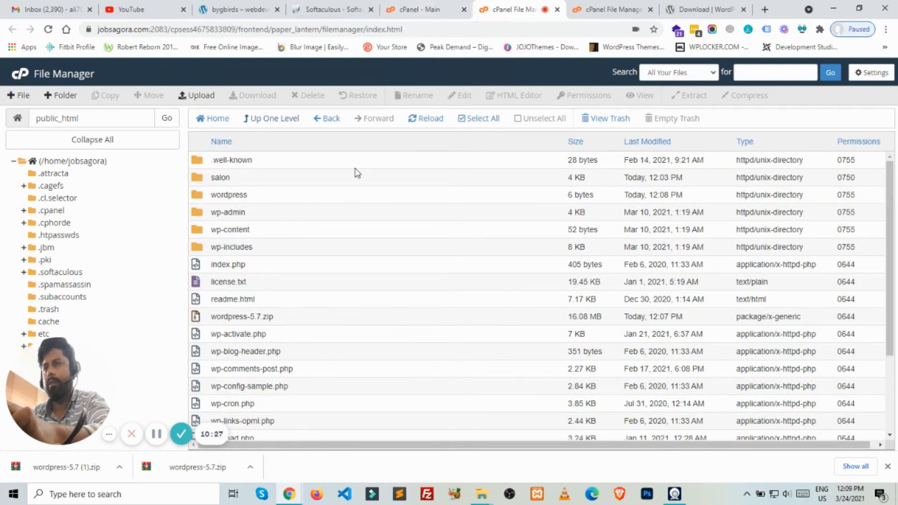
From the cPanel main page, launch the MySQL Database Wizard under Databases.
left_click(452, 5)
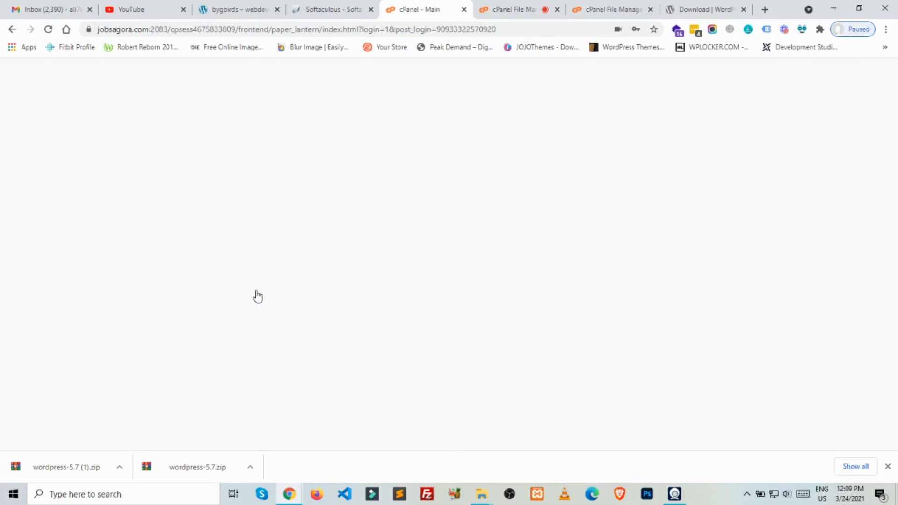
scroll(257, 294, "down", 7)
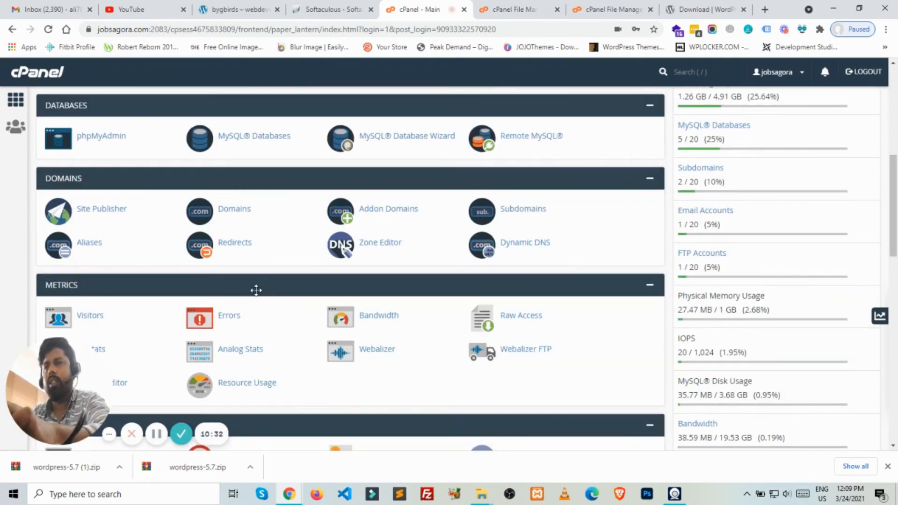
scroll(256, 290, "up", 4)
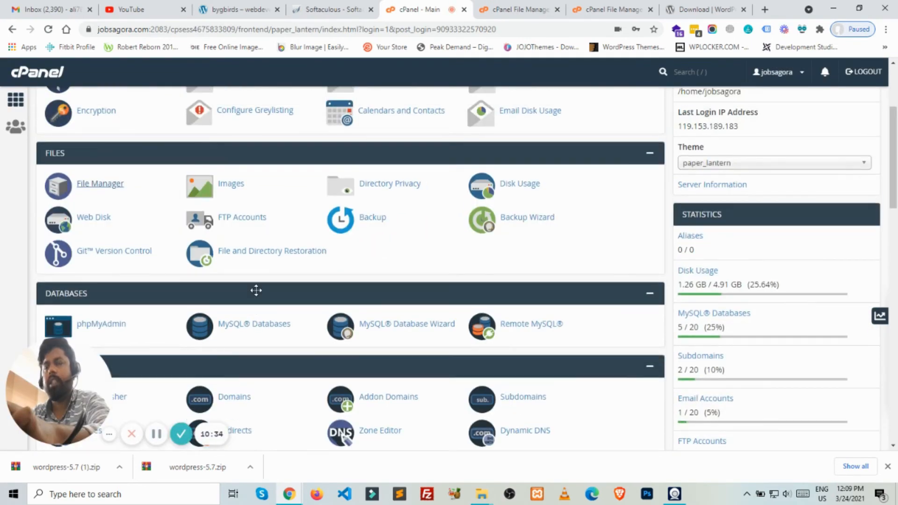
scroll(256, 290, "down", 5)
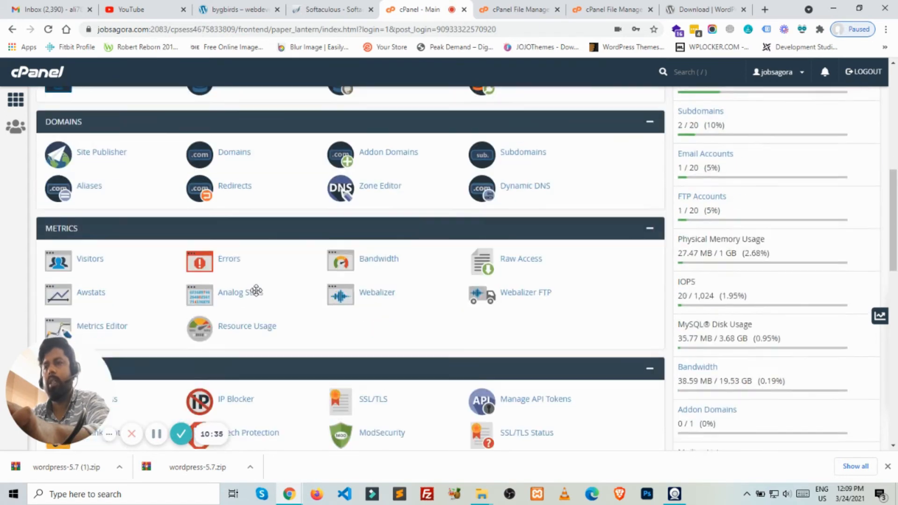
scroll(255, 292, "up", 3)
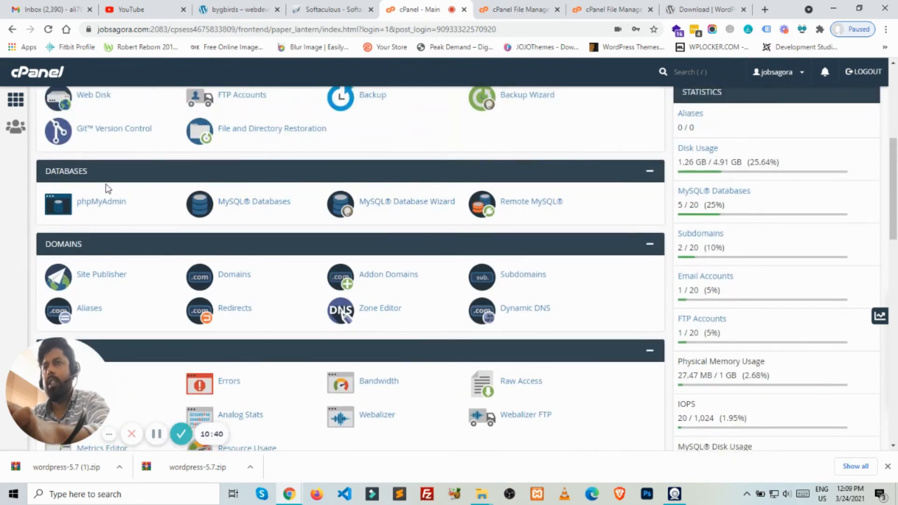
left_click(414, 207)
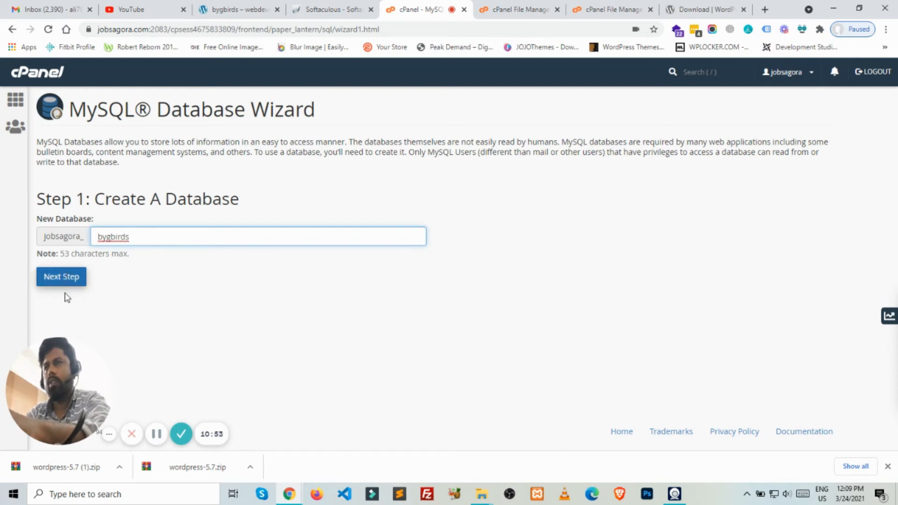
Create the jobsagora_bygbirds database and select the autofilled username to replace it.
left_click(61, 277)
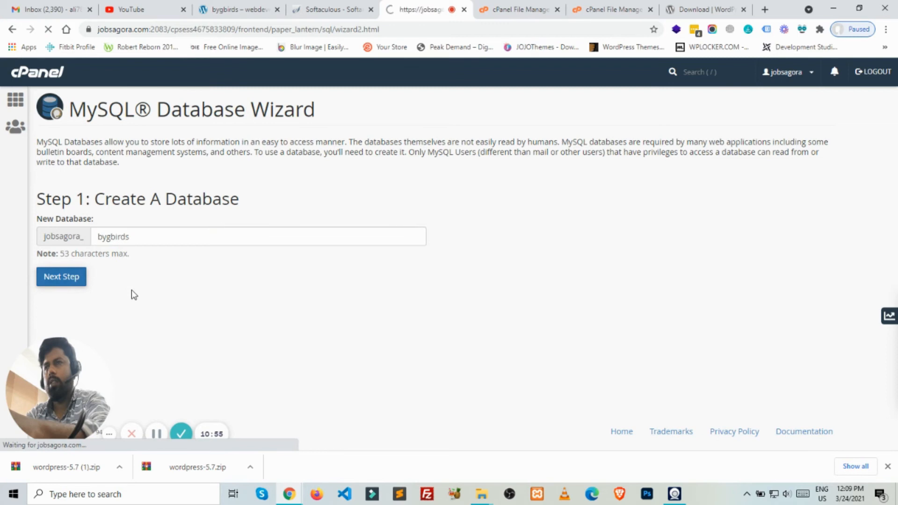
left_click(137, 216)
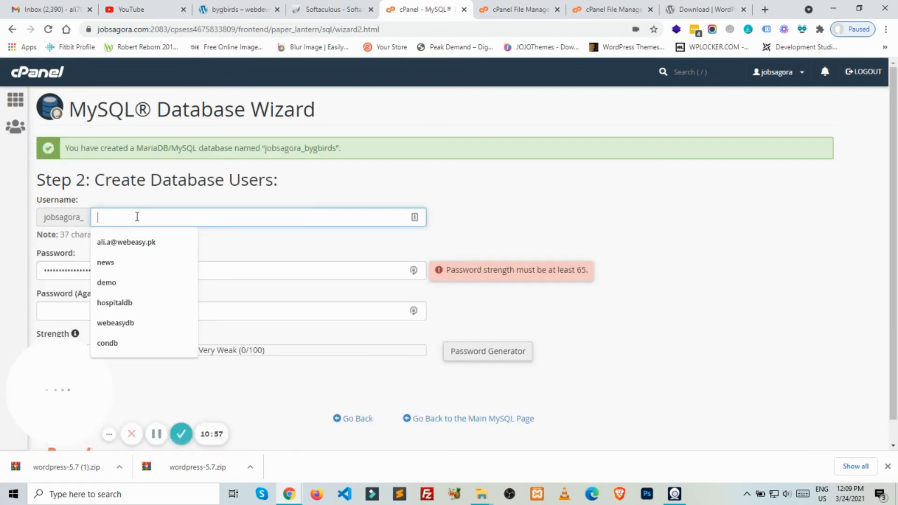
left_click_drag(127, 220, 57, 229)
left_click(159, 222)
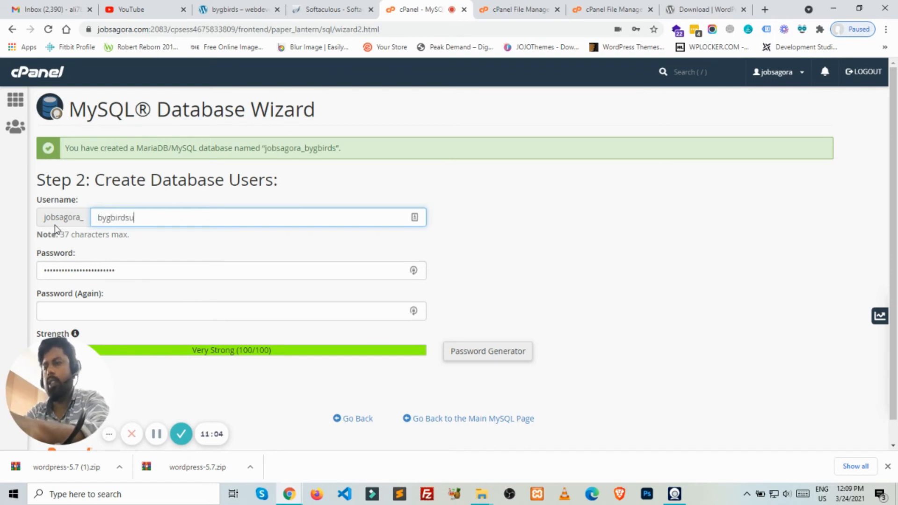
Enter and confirm the user's password, then create the database user.
left_click_drag(144, 270, 3, 259)
type("••••")
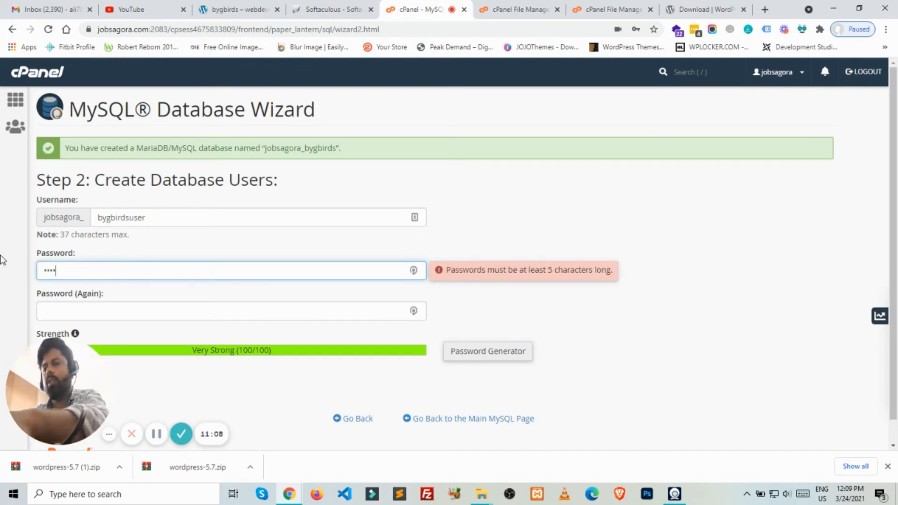
type("••••••")
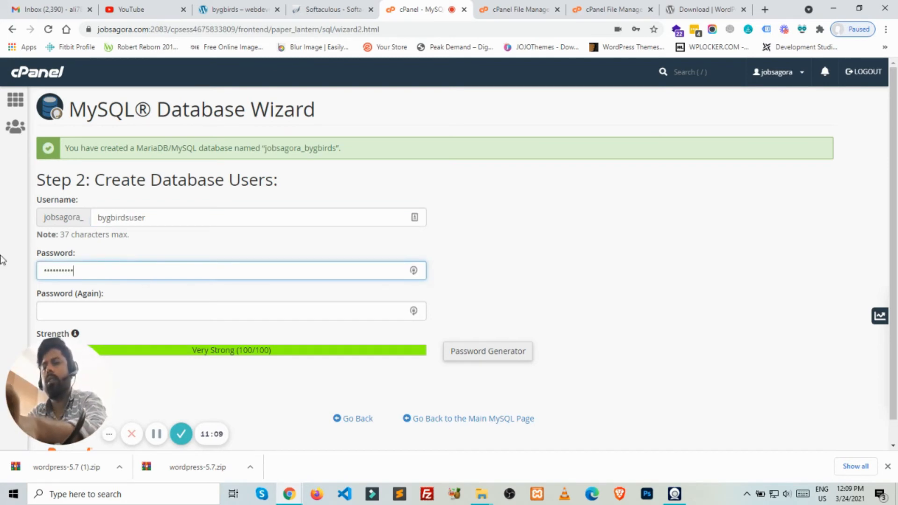
type("••")
left_click(64, 315)
type("•")
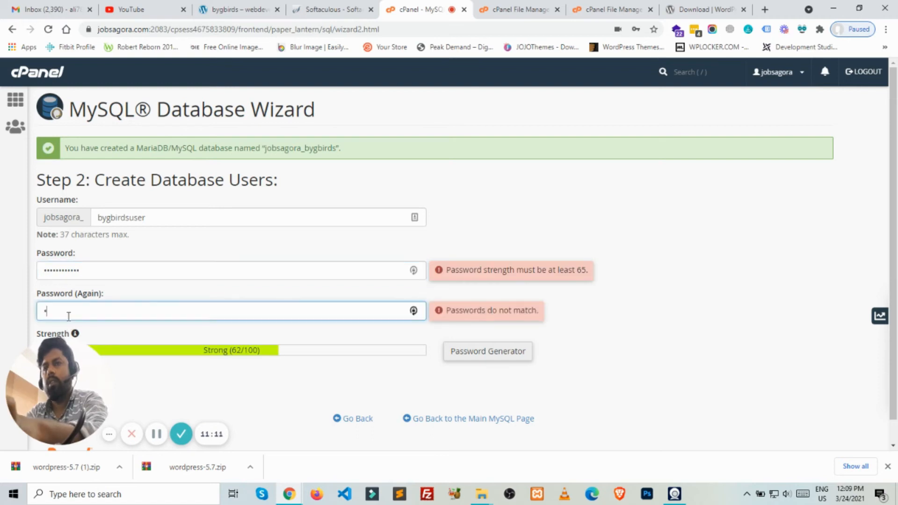
left_click(89, 274)
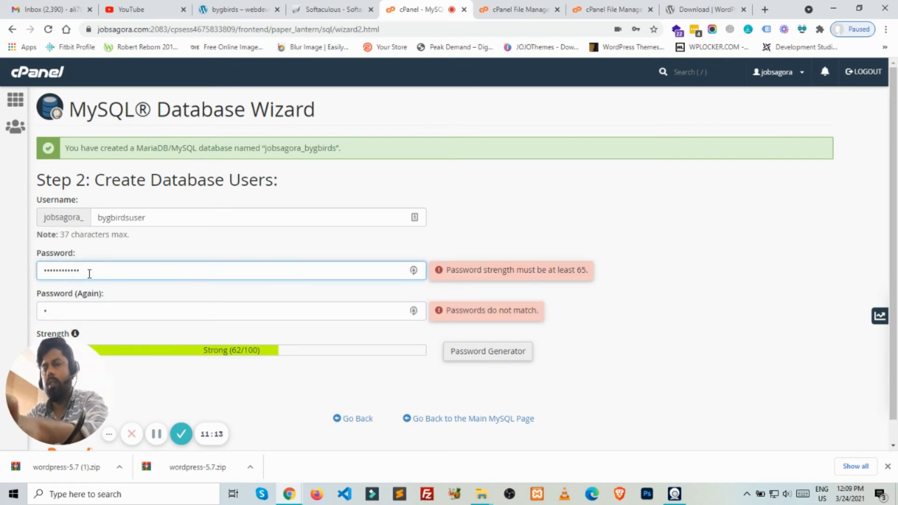
type("•")
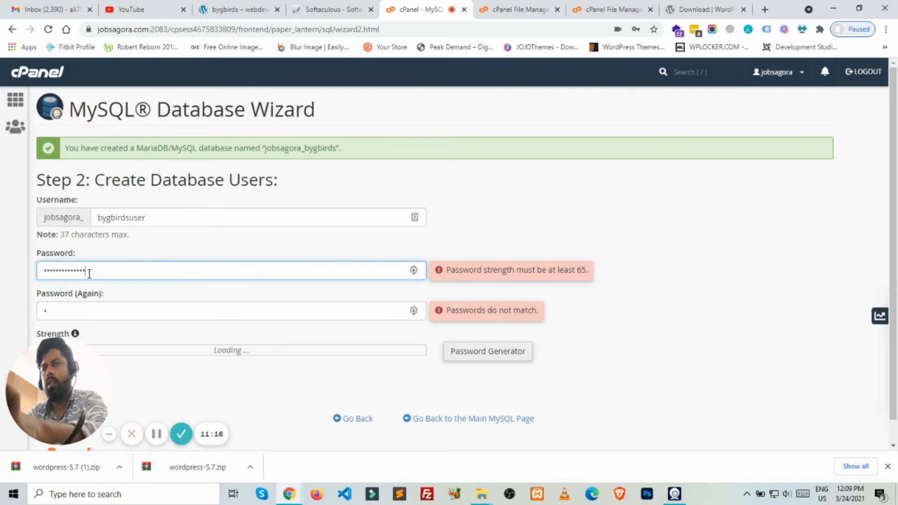
left_click(67, 309)
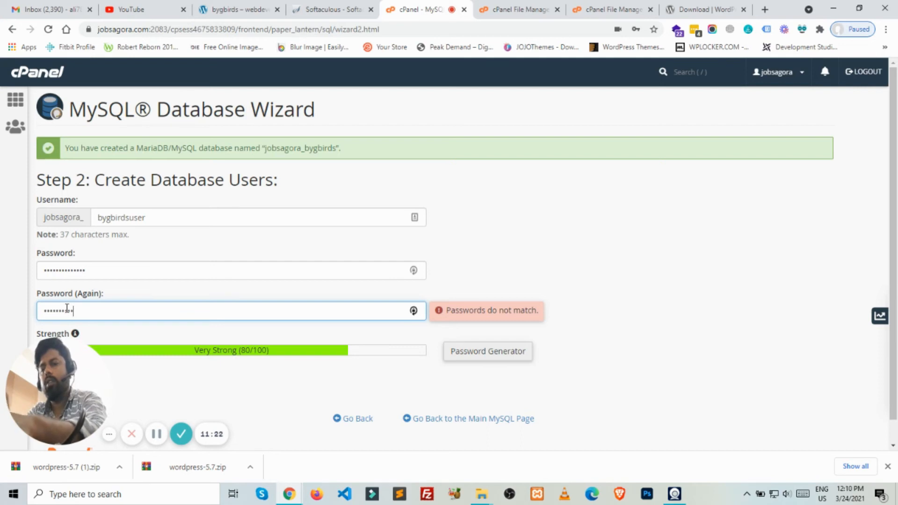
type("••••••••••••••")
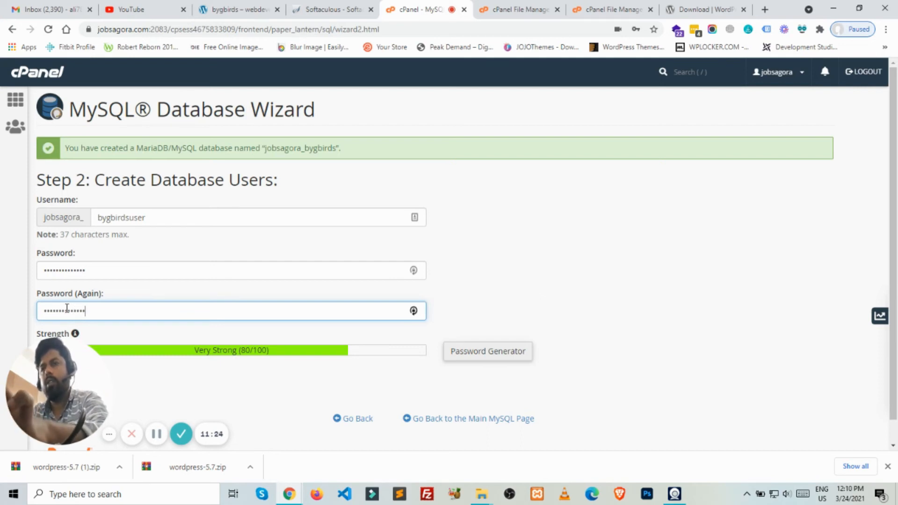
scroll(264, 356, "down", 1)
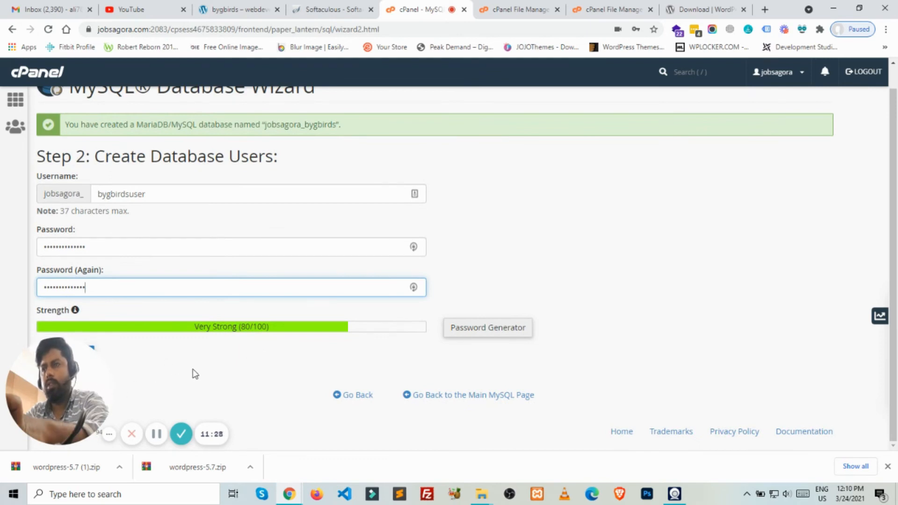
left_click_drag(68, 373, 274, 375)
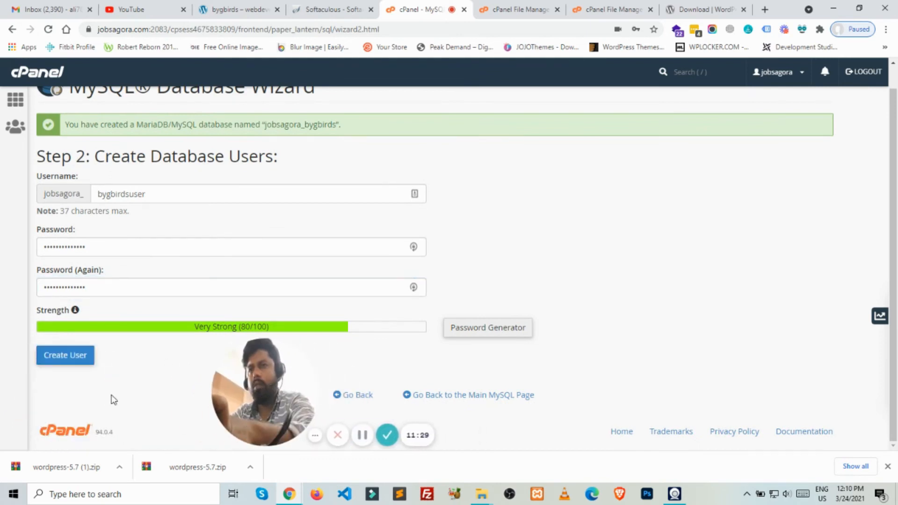
left_click(70, 365)
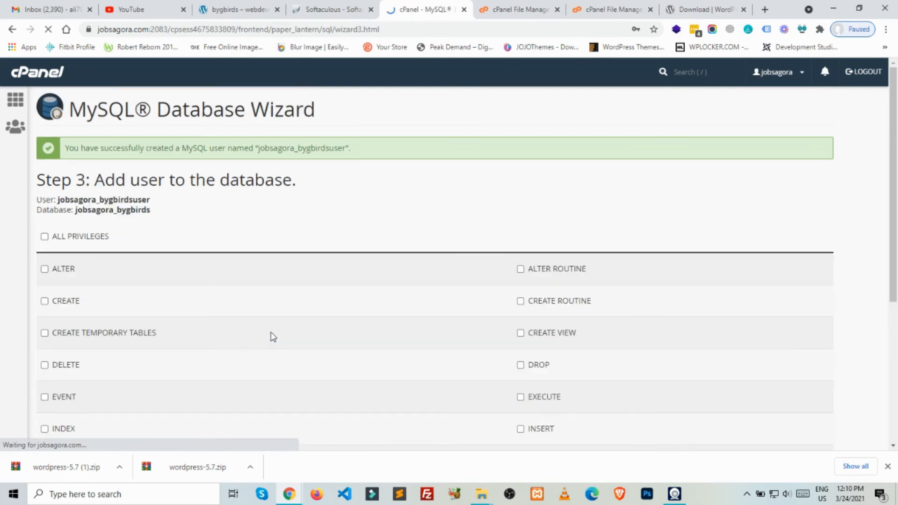
Grant the user ALL PRIVILEGES and continue to the Step 4 confirmation.
left_click(99, 236)
scroll(224, 257, "down", 5)
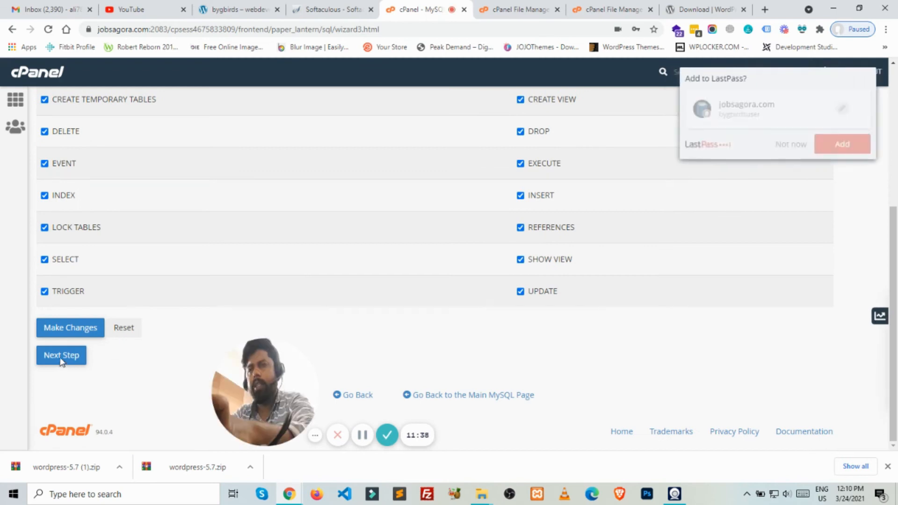
left_click(61, 359)
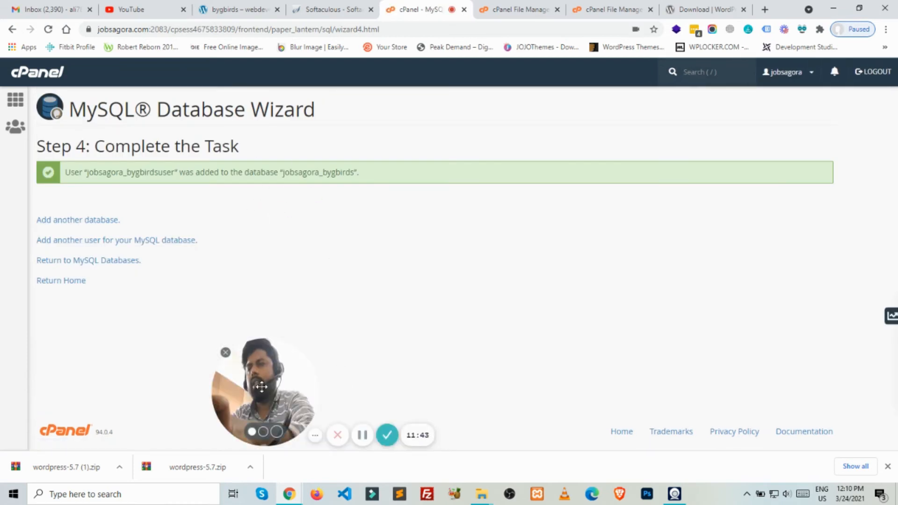
left_click_drag(91, 359, 75, 365)
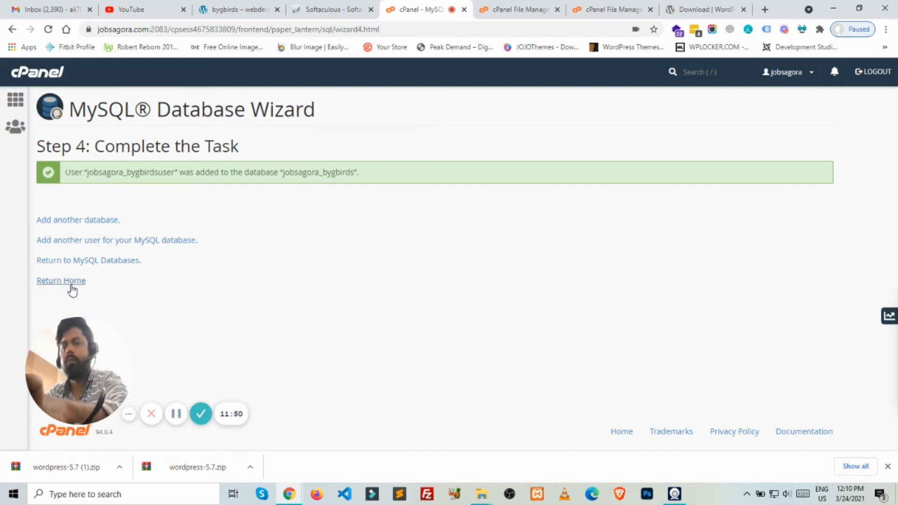
left_click_drag(359, 172, 88, 177)
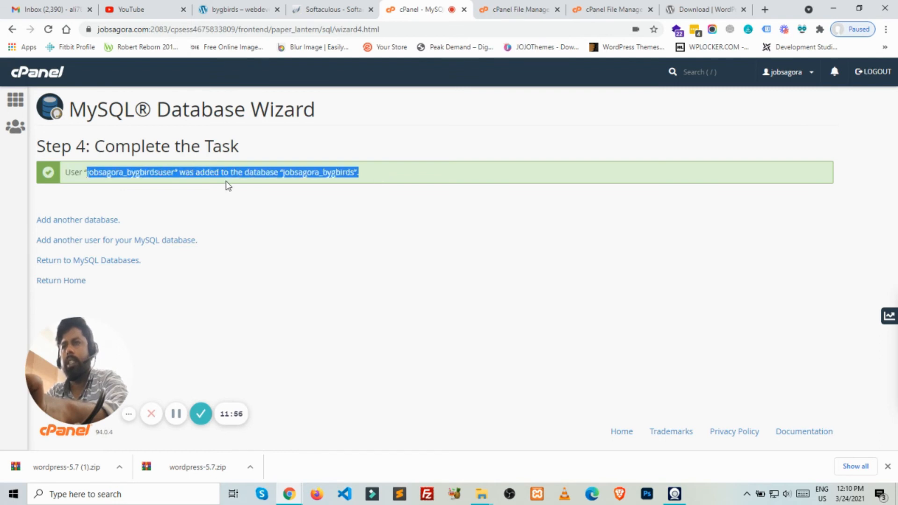
Open jobsagora.com in a new tab, continue in English (United States), and click Let's go.
left_click(766, 10)
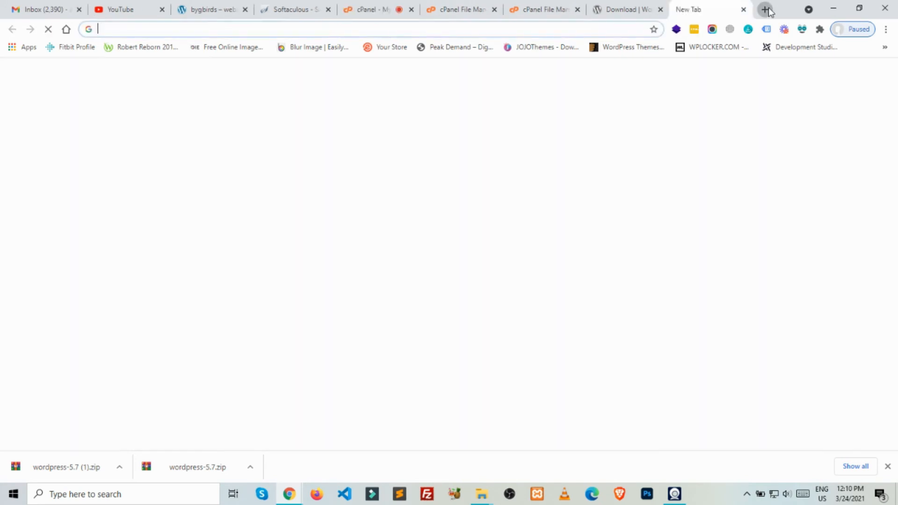
type("job")
key("Return")
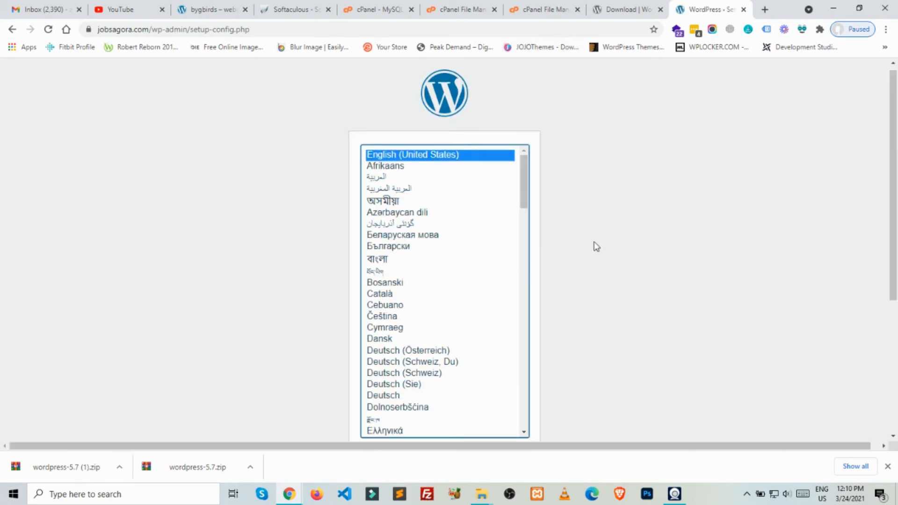
scroll(528, 225, "down", 5)
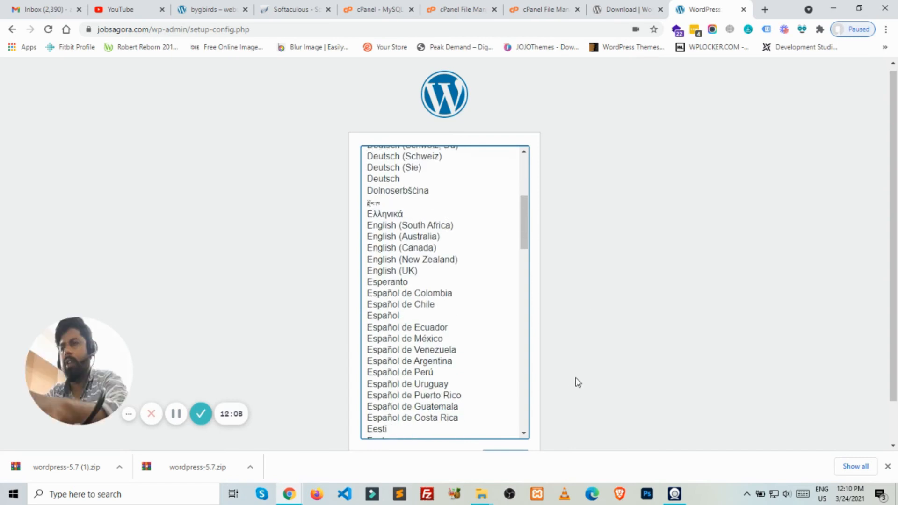
scroll(577, 381, "down", 1)
scroll(475, 300, "up", 5)
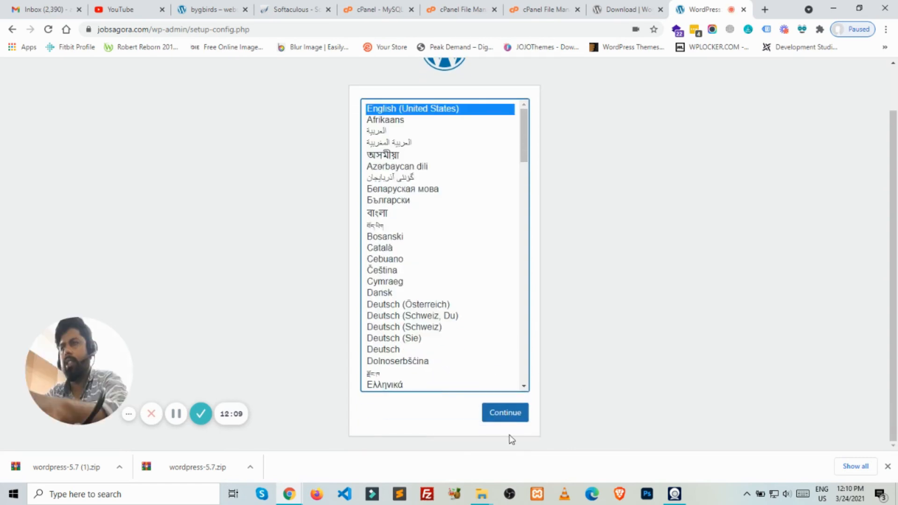
left_click(512, 416)
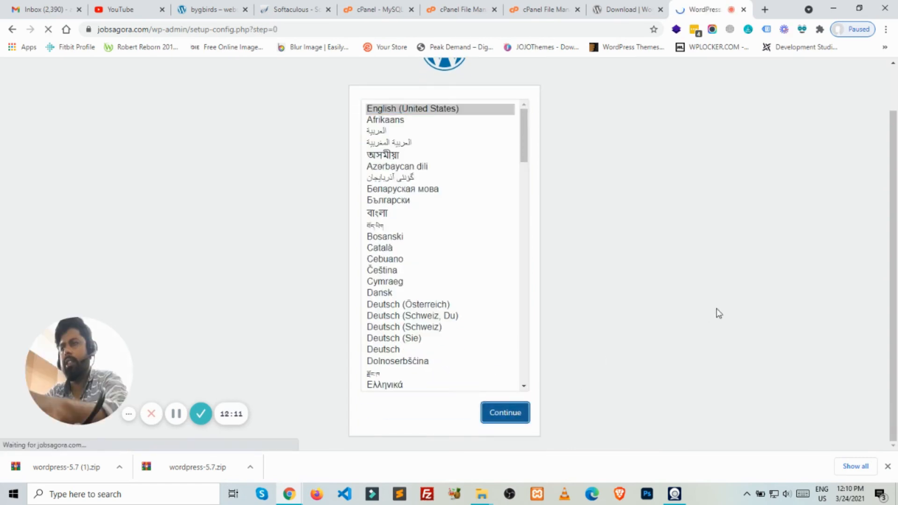
left_click(286, 369)
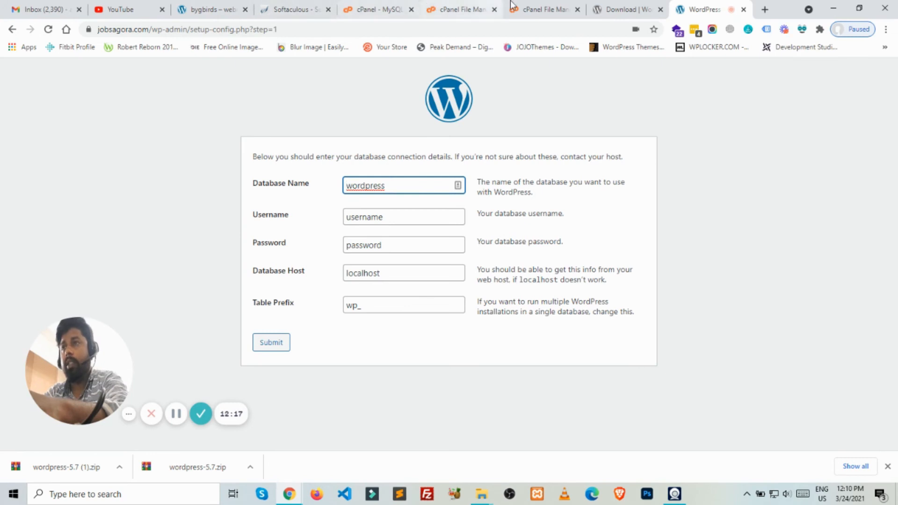
Copy jobsagora_bygbirds from the cPanel wizard into the Database Name field.
left_click(368, 6)
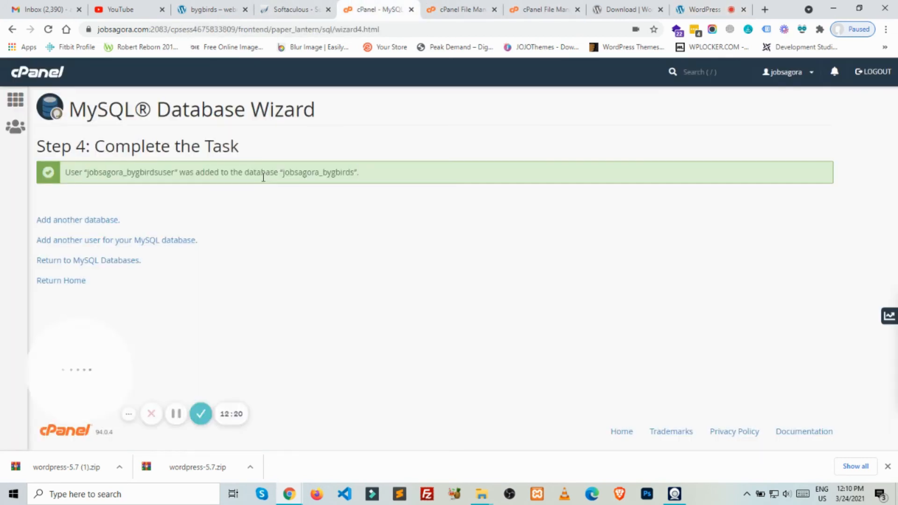
left_click_drag(282, 174, 357, 186)
key("ctrl+c")
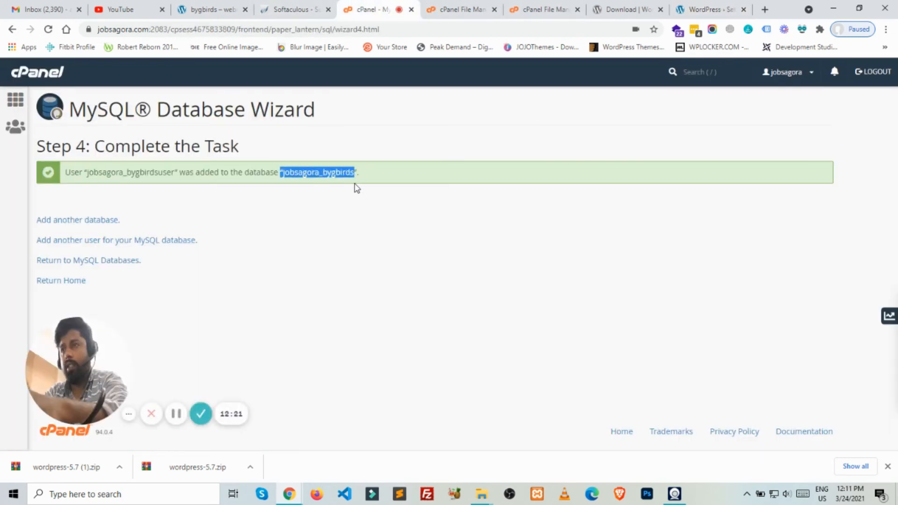
left_click(709, 9)
left_click_drag(384, 186, 211, 183)
key("ctrl+v")
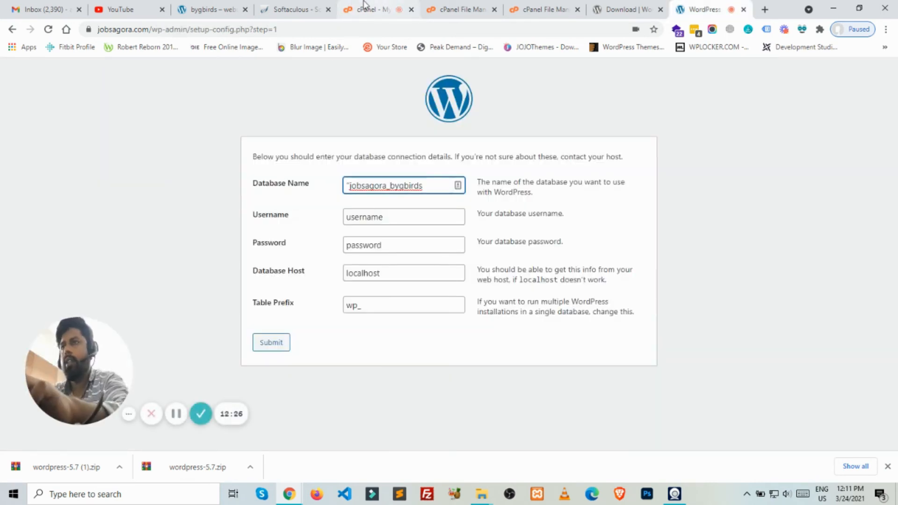
Copy the database user name from cPanel into the Username field.
left_click(469, 5)
left_click(400, 10)
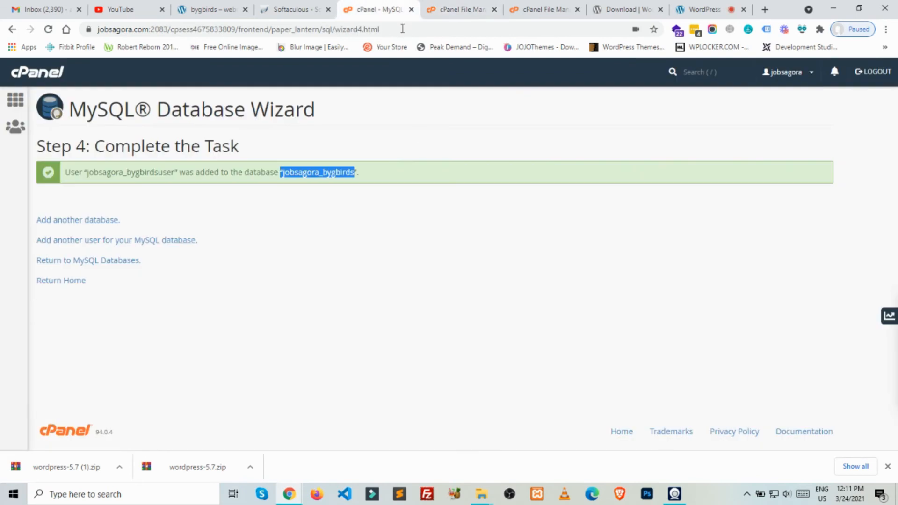
left_click_drag(173, 173, 118, 174)
left_click_drag(174, 175, 90, 175)
key("ctrl+c")
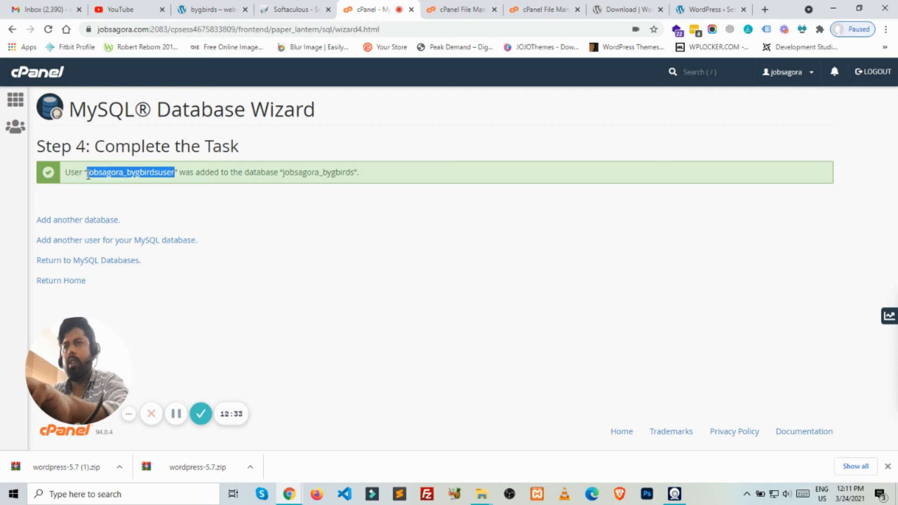
left_click(709, 9)
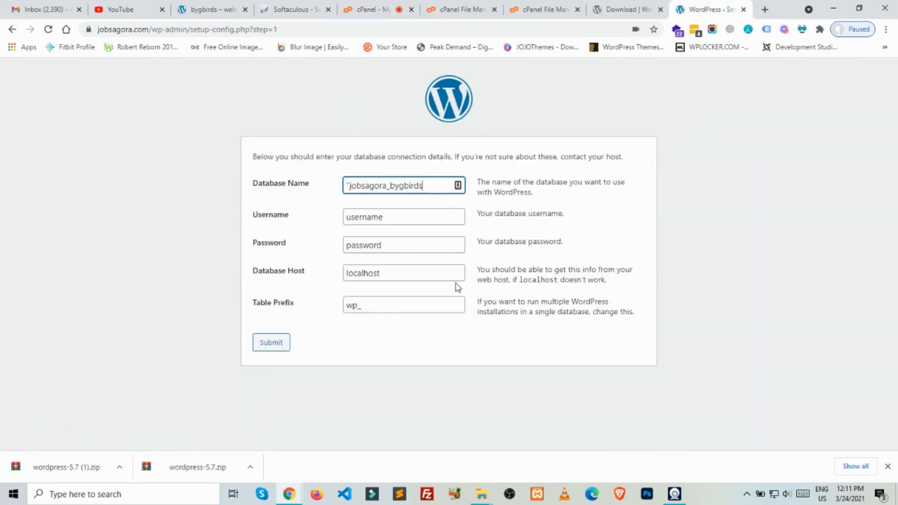
double_click(391, 216)
key("ctrl+v")
Enter the database password, keep the wp_ table prefix, and submit the details.
key("Tab")
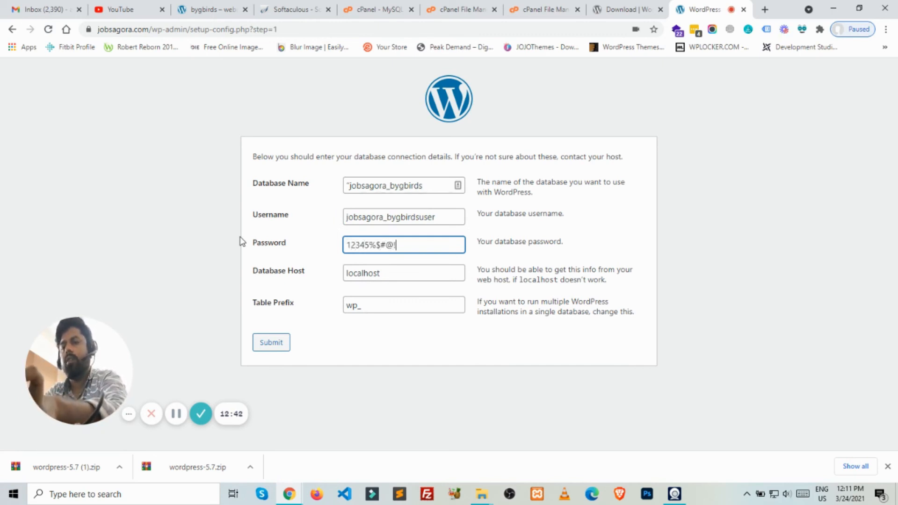
left_click(361, 305)
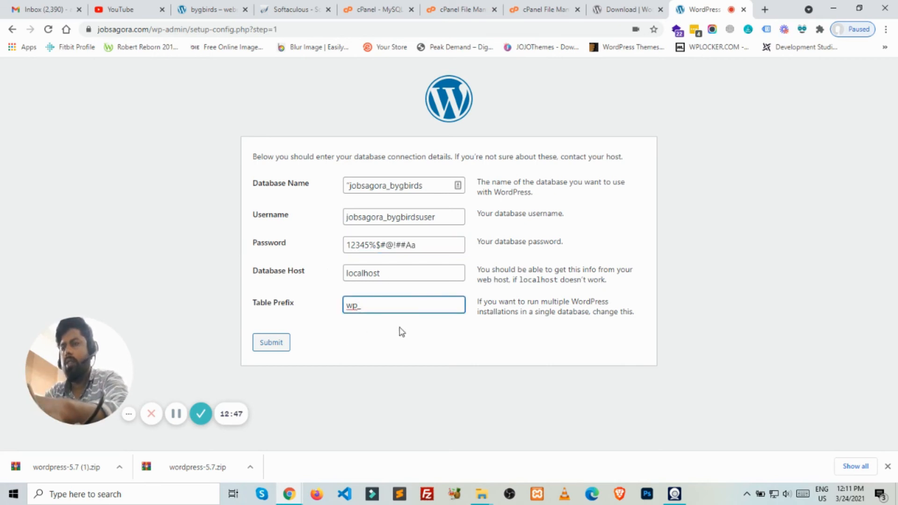
left_click(272, 344)
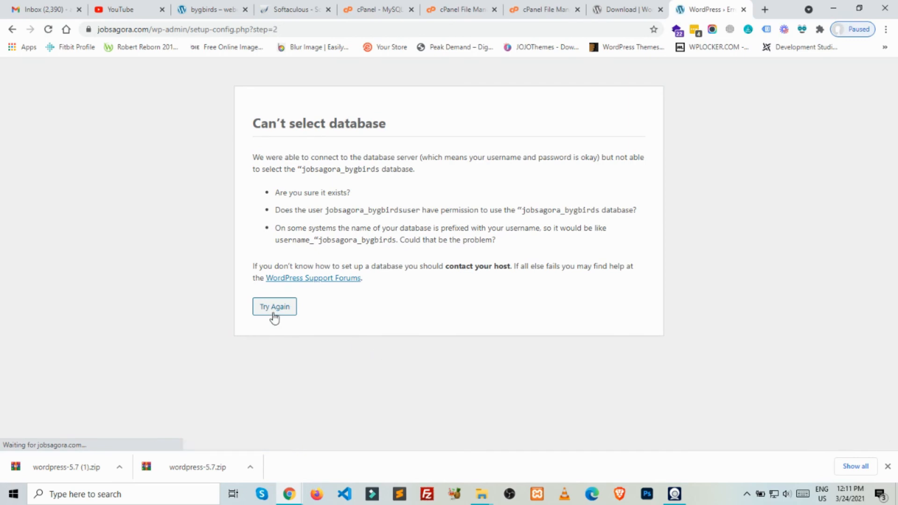
Retry the connection form with a replaced database password, then run the installation.
left_click(277, 308)
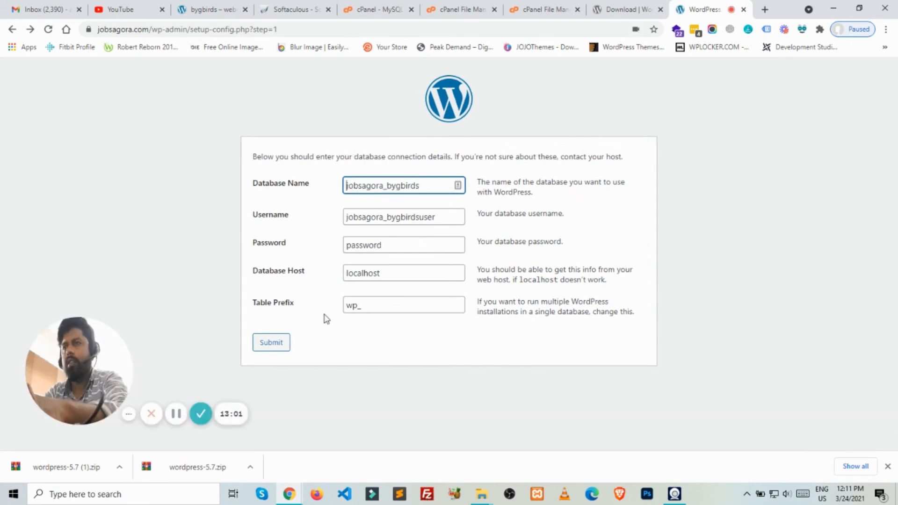
left_click(270, 345)
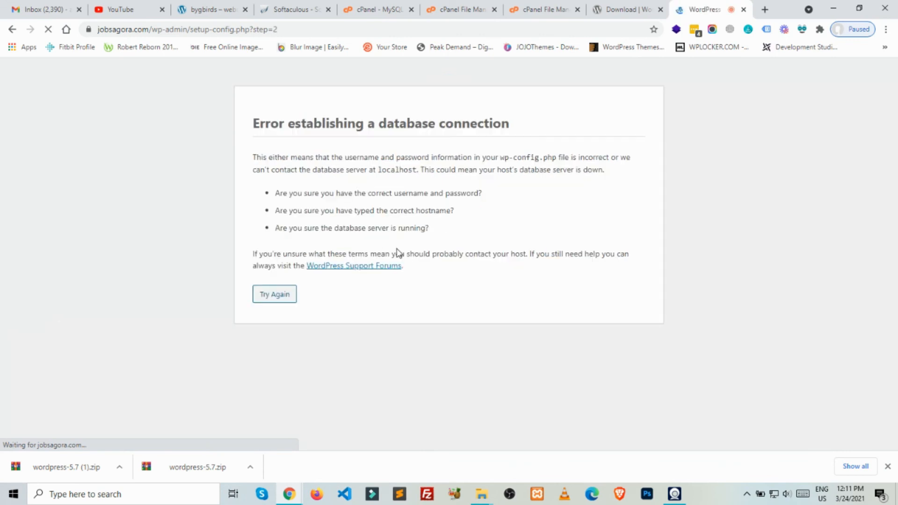
left_click(275, 294)
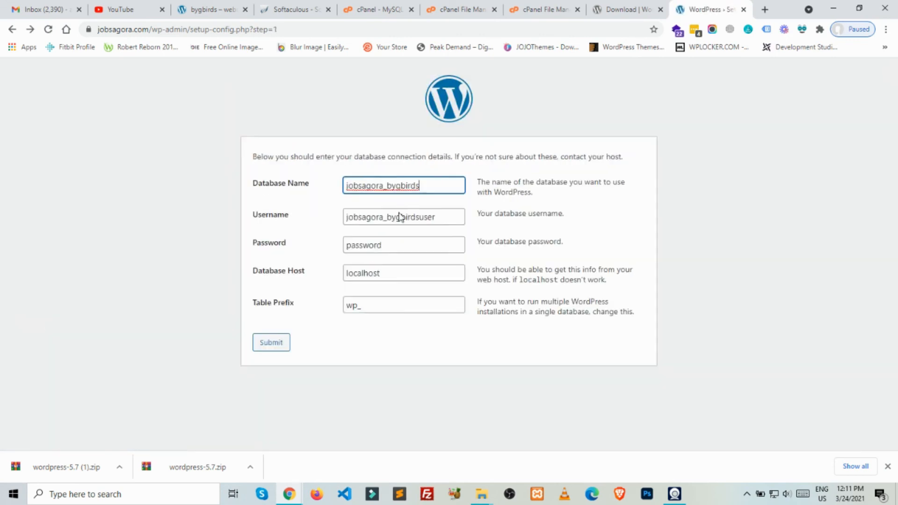
double_click(388, 243)
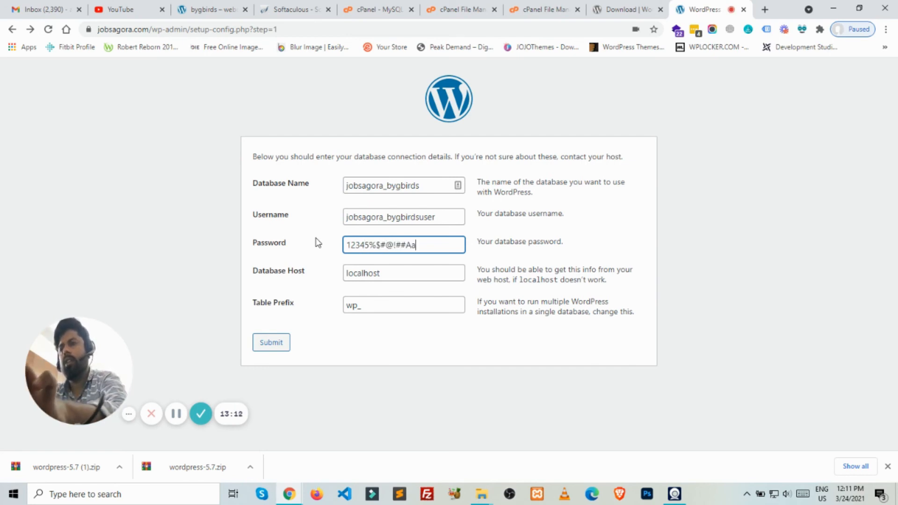
left_click(276, 341)
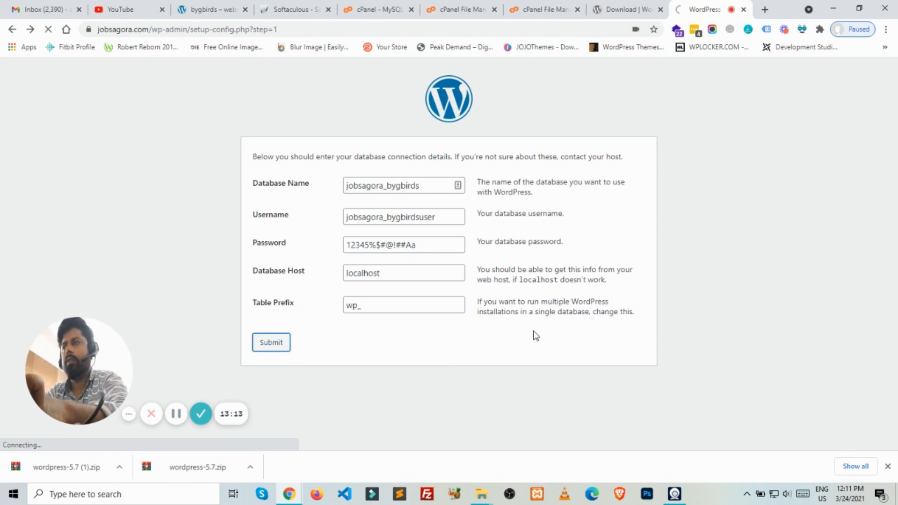
left_click(282, 196)
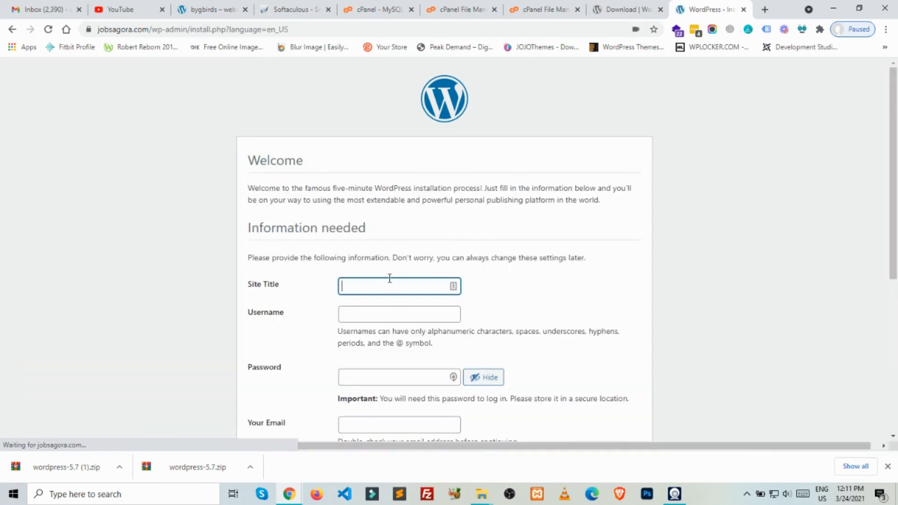
Enter site title 'bygbirds', start the admin fields, and confirm use of a weak password.
type("bygbirds")
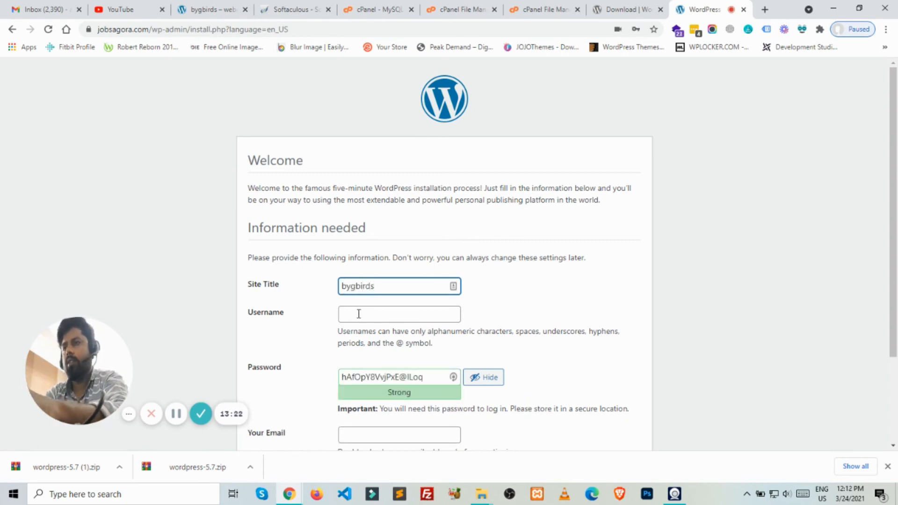
left_click(354, 316)
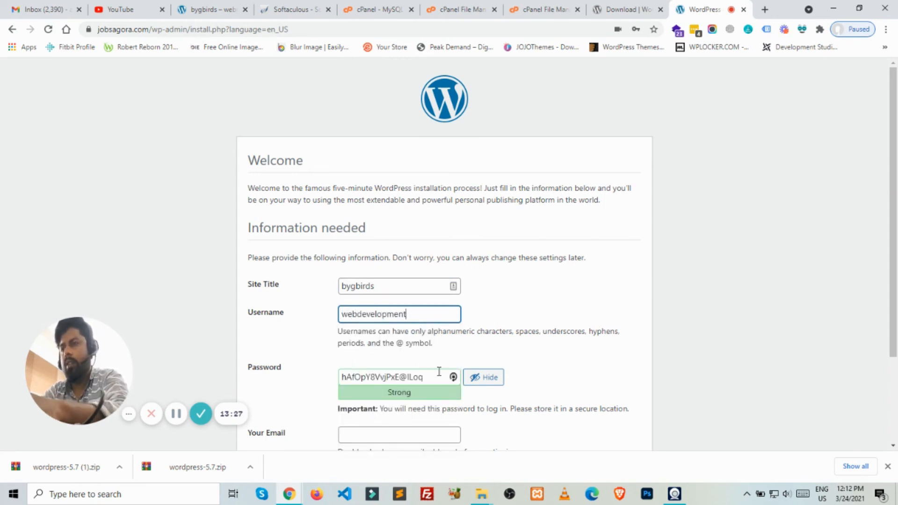
left_click_drag(439, 371, 263, 364)
scroll(550, 278, "down", 3)
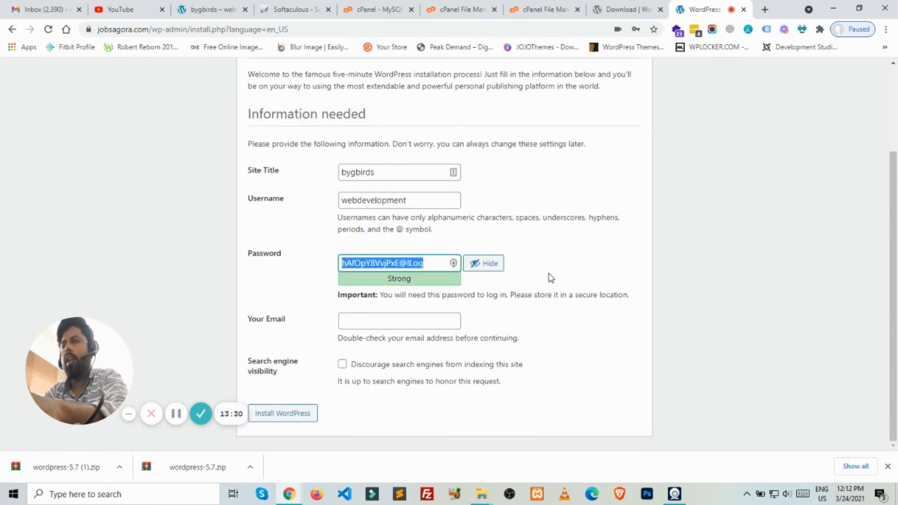
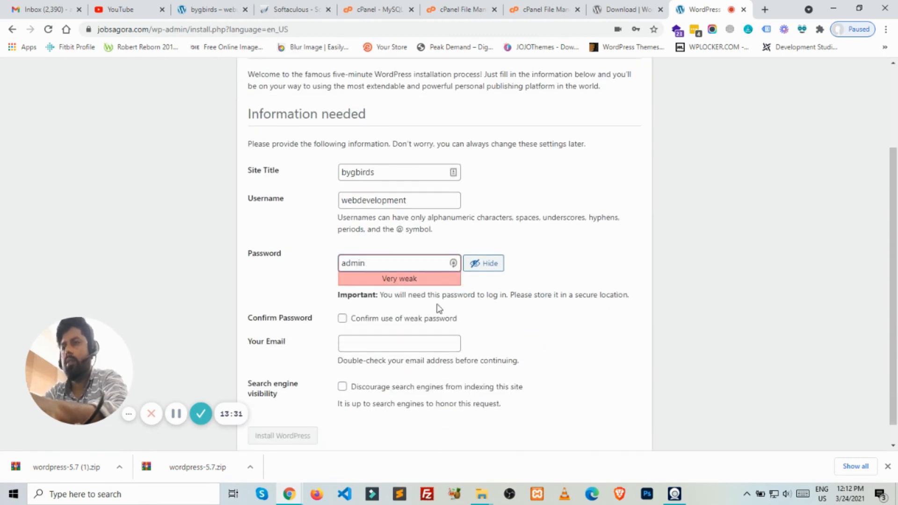
left_click(343, 318)
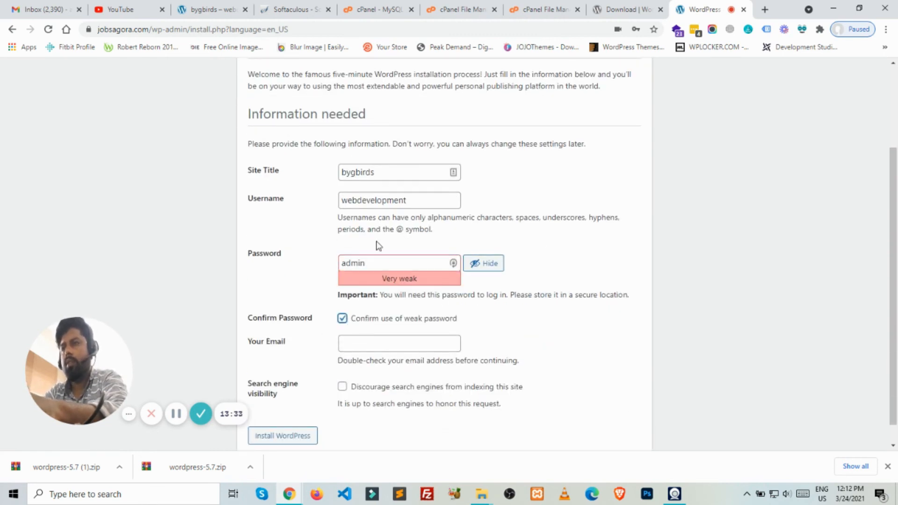
left_click_drag(376, 258, 338, 260)
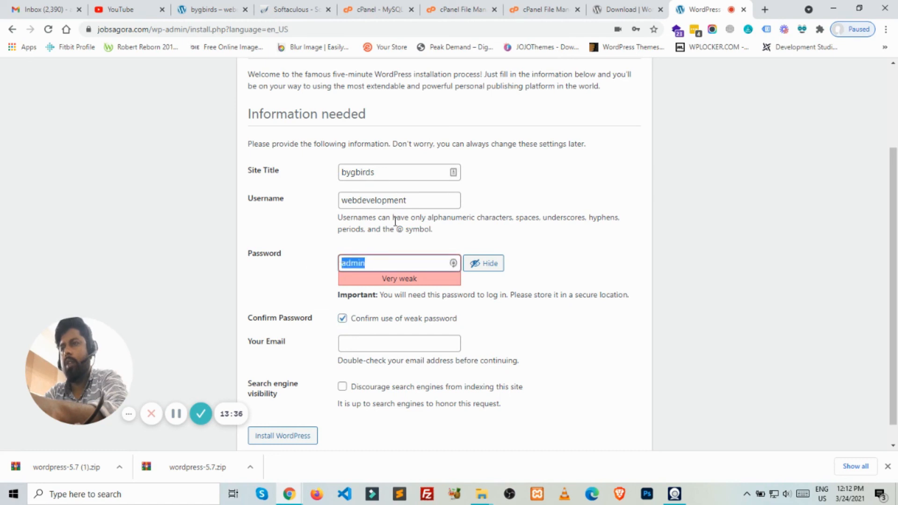
Set admin username 'admin', enter its password and e-mail, and install WordPress.
double_click(410, 200)
type("ad")
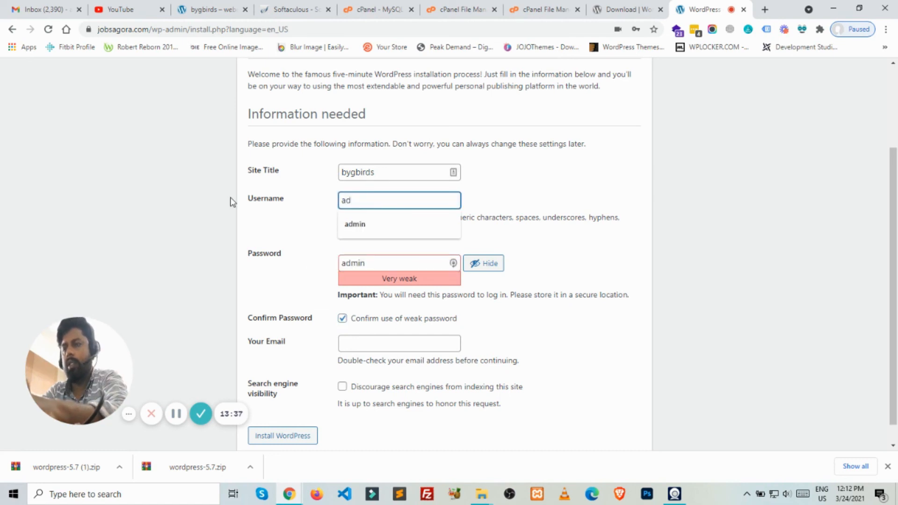
type("min")
key("Tab")
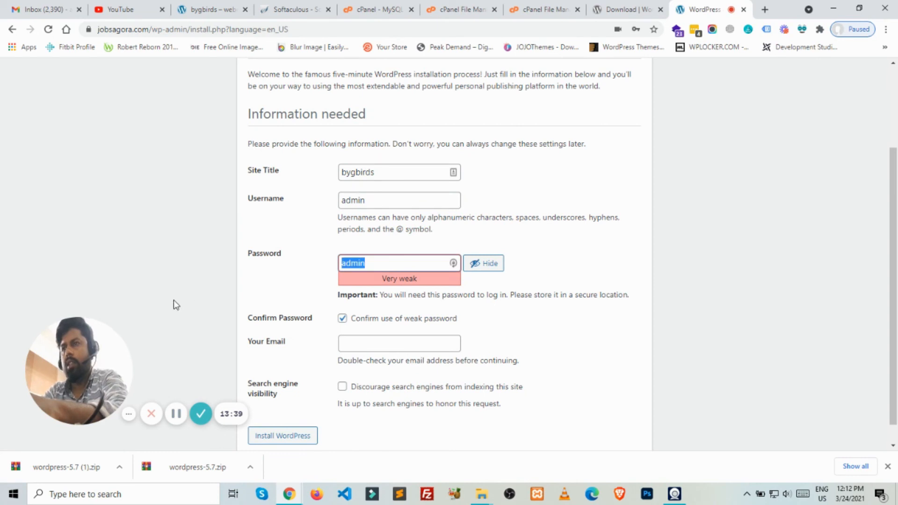
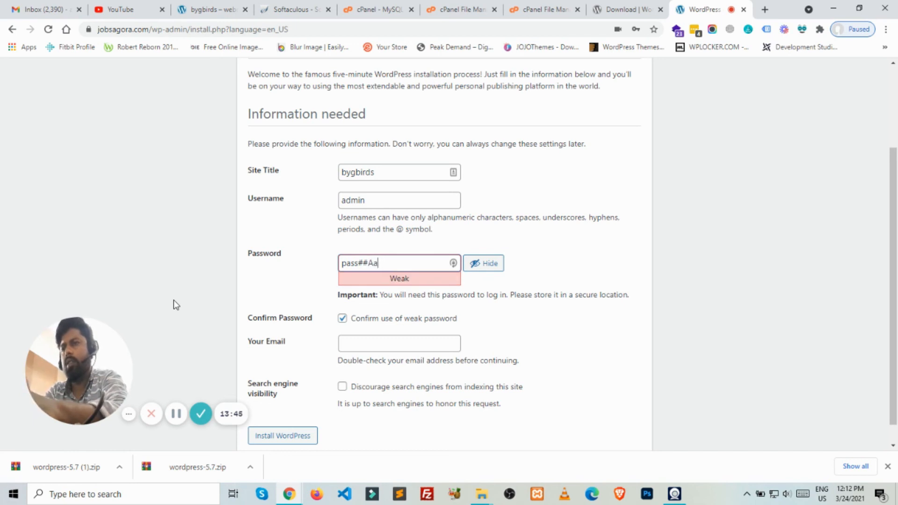
left_click(368, 344)
type("a")
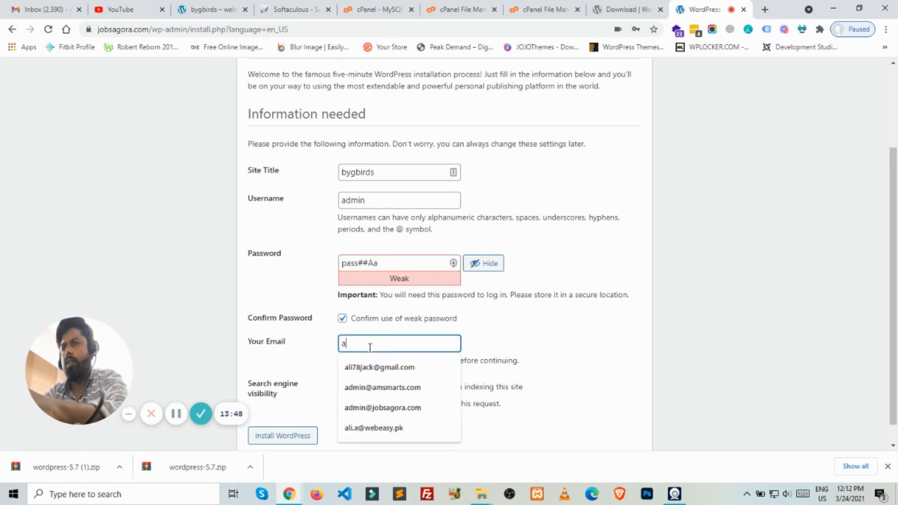
left_click(369, 364)
left_click(269, 439)
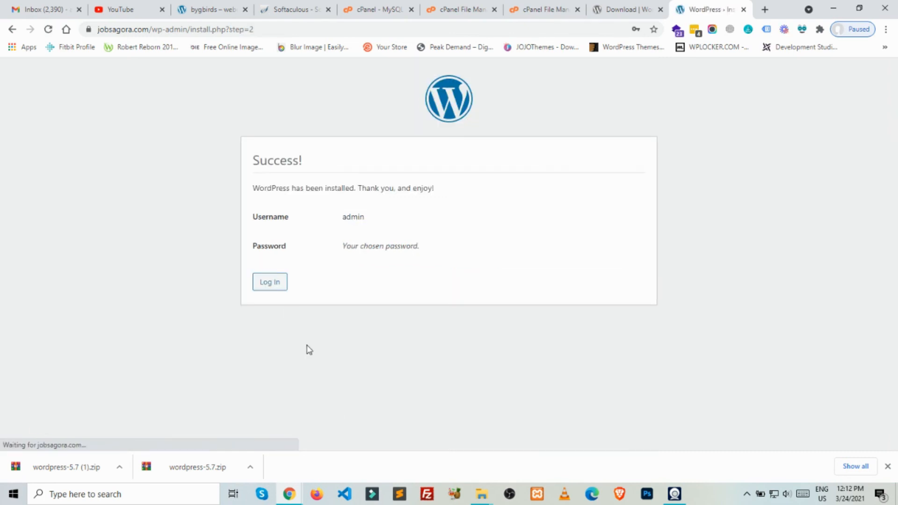
Log in on the wp-login page as admin with the administrator password.
left_click(270, 282)
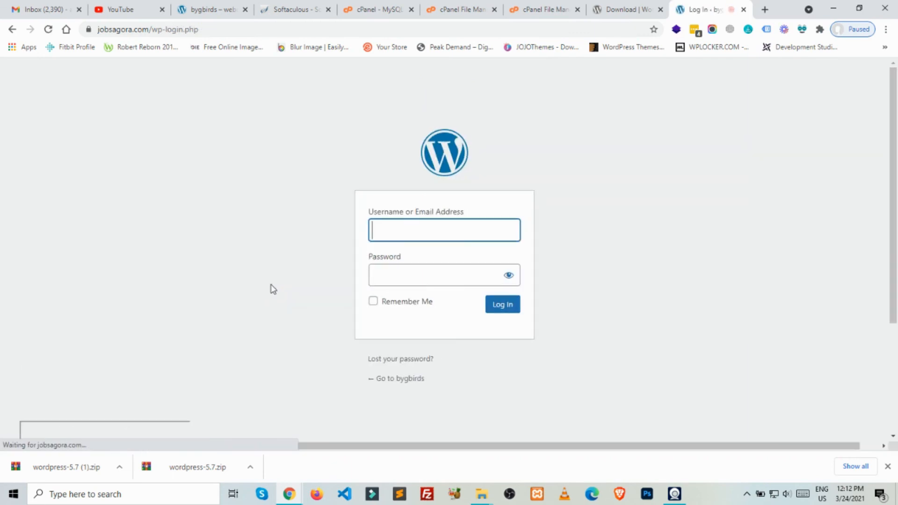
type("ali")
left_click_drag(435, 236, 311, 260)
type("ad")
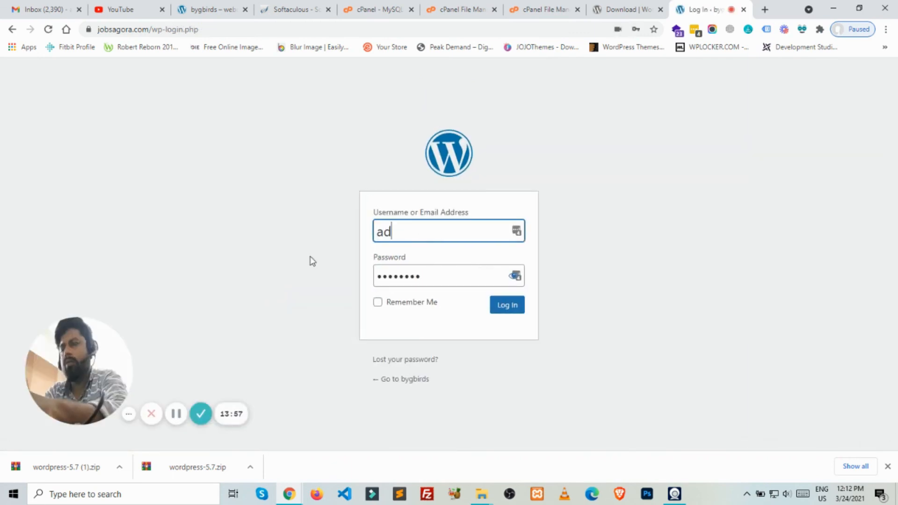
type("min")
key("Tab")
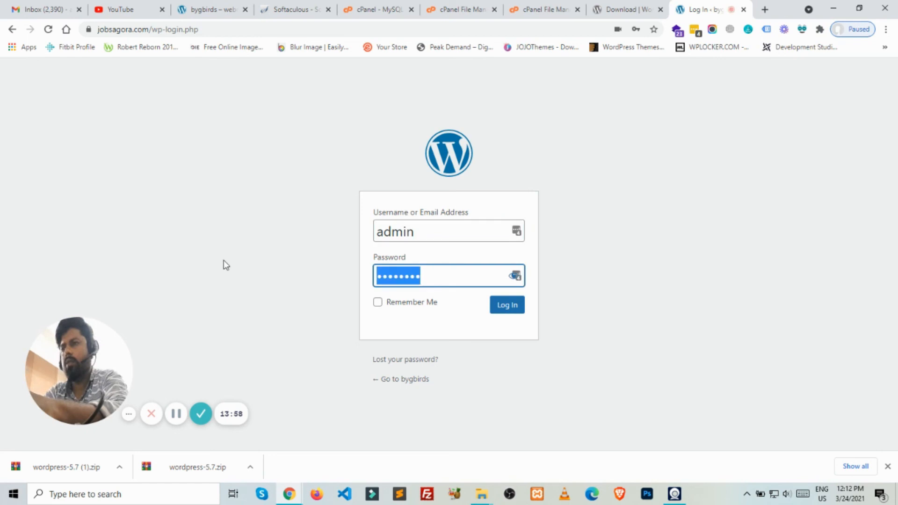
type("••")
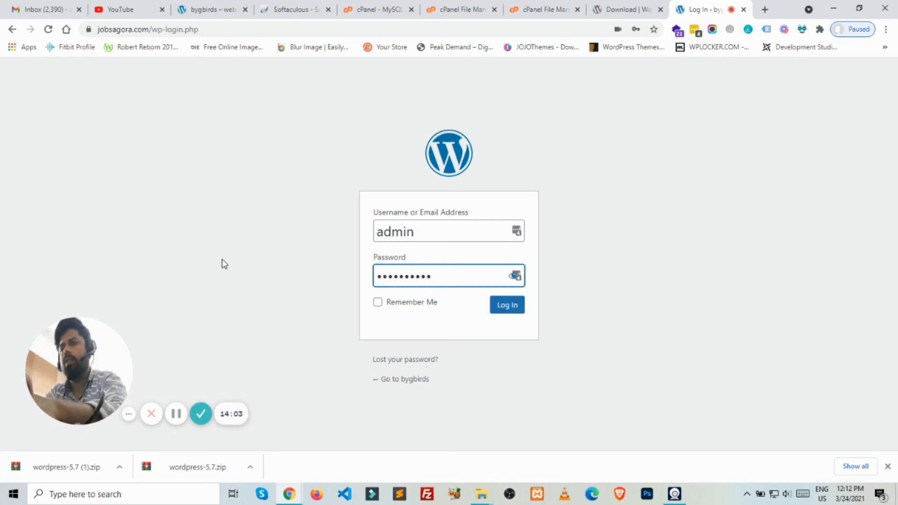
key("BackSpace")
key("BackSpace")
key("BackSpace")
key("BackSpace")
key("BackSpace")
key("BackSpace")
key("BackSpace")
key("BackSpace")
key("BackSpace")
type("•••")
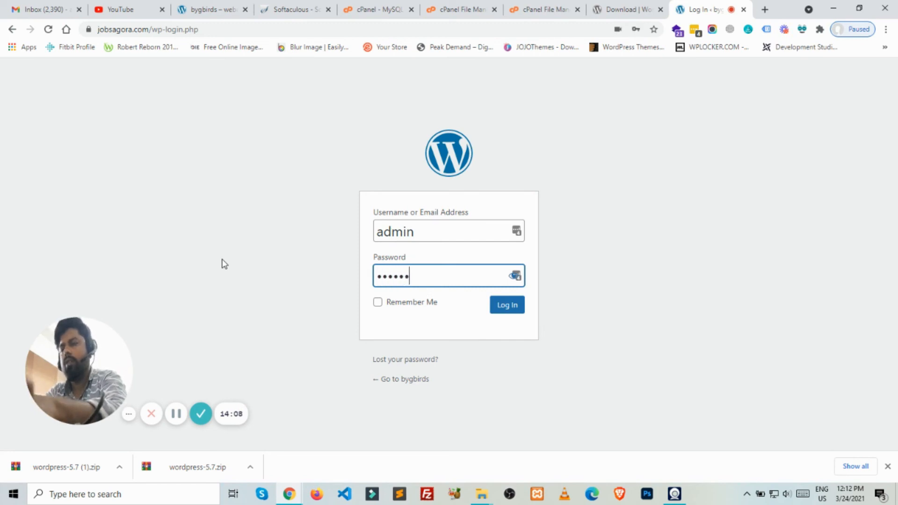
left_click(507, 305)
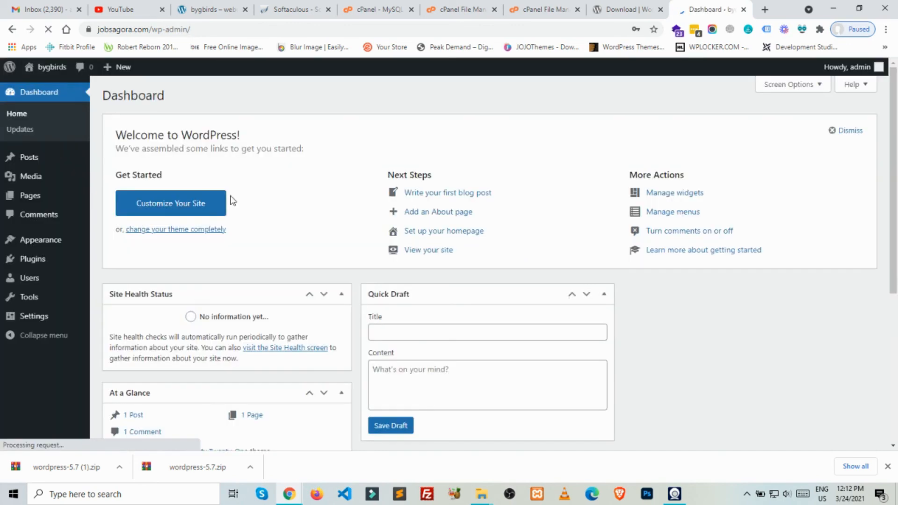
Open the bygbirds site in a new tab and view the default Hello world! post.
mouse_move(47, 68)
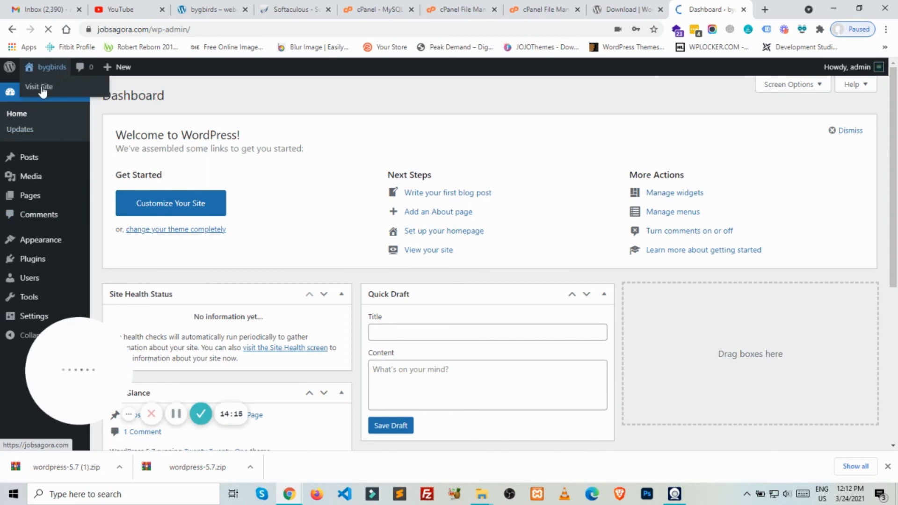
right_click(42, 89)
left_click(57, 97)
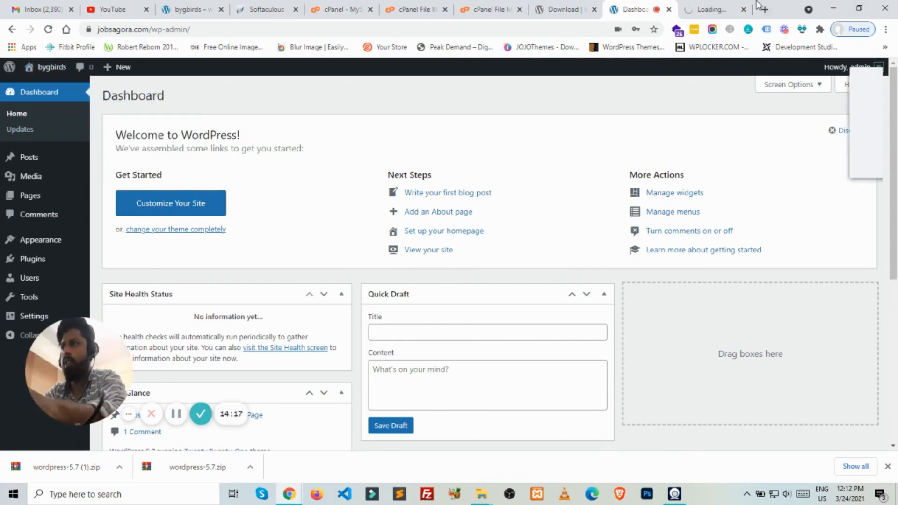
left_click(727, 7)
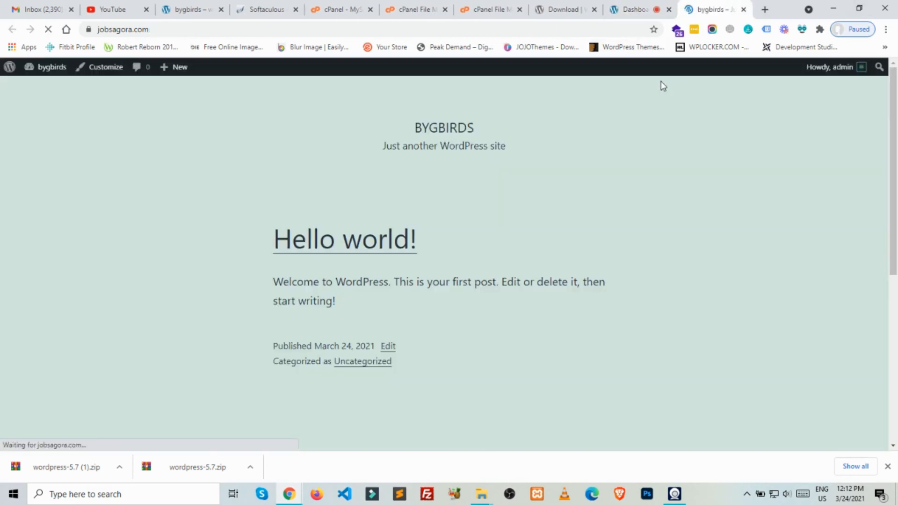
scroll(515, 267, "down", 10)
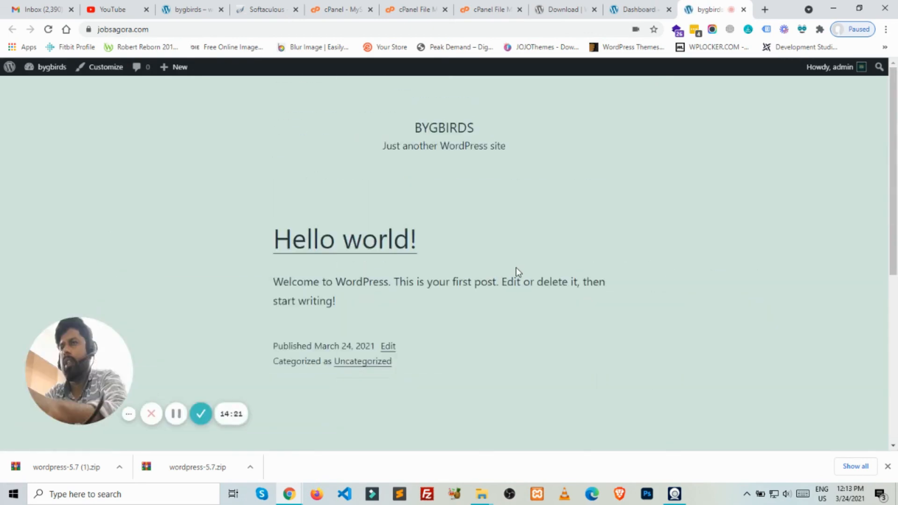
scroll(516, 268, "down", 5)
scroll(516, 267, "up", 5)
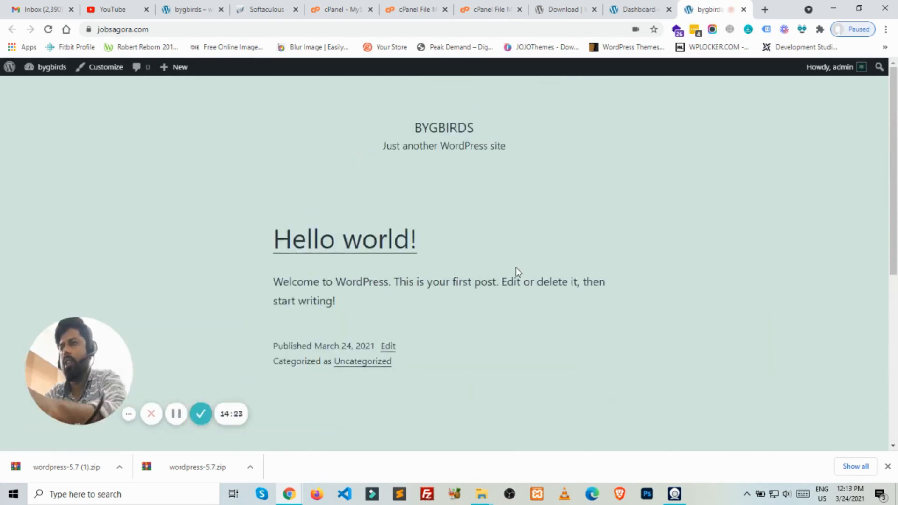